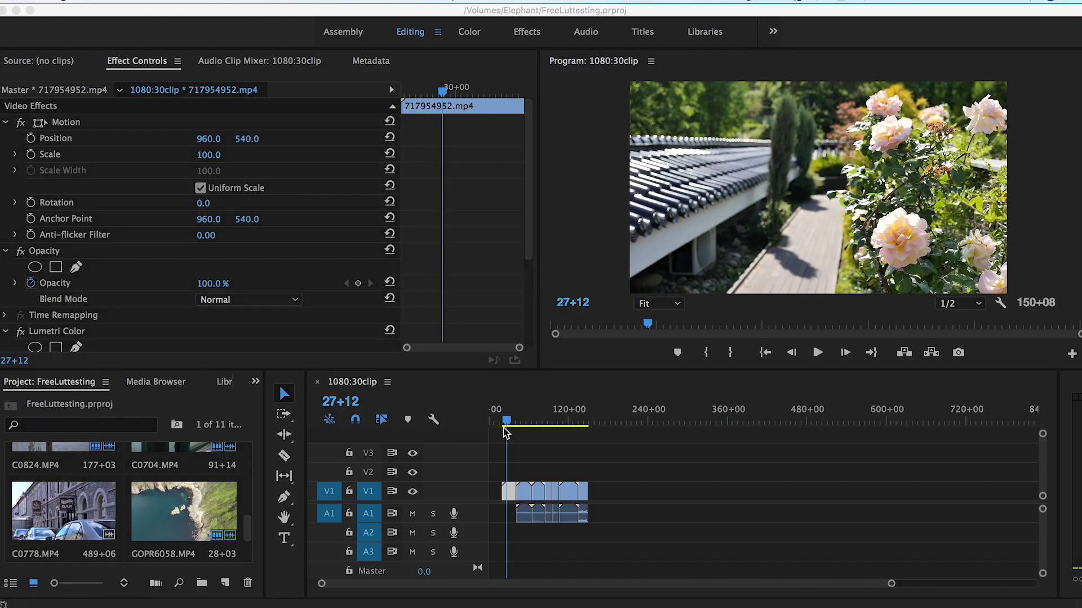
# - Scrub the 1080:30clip sequence past the rose garden clip to the beach clip near 50+15
pyautogui.click(505, 431)
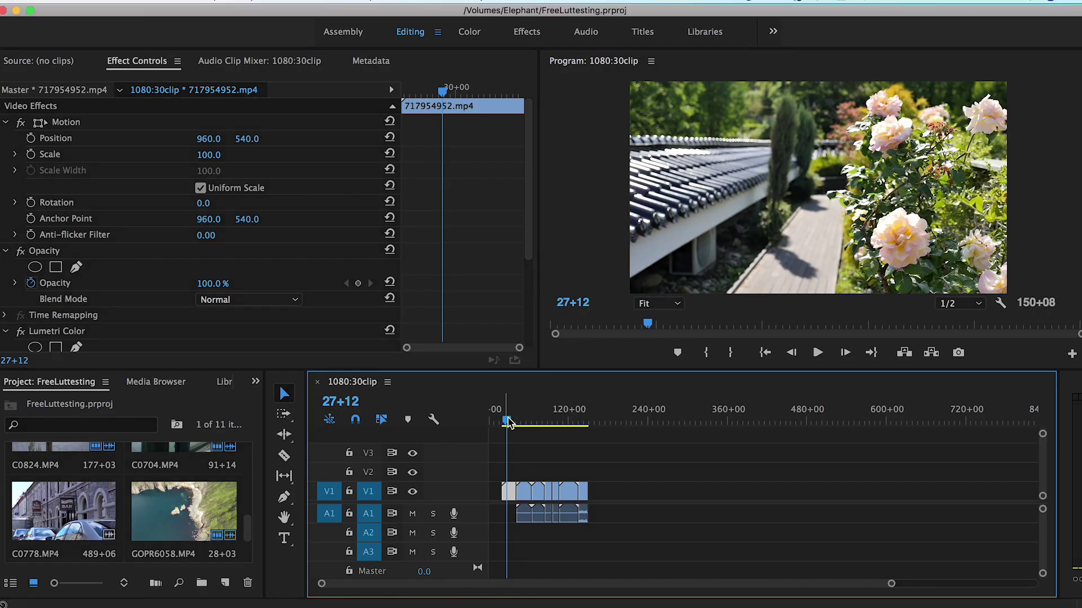
pyautogui.moveTo(506, 428); pyautogui.dragTo(528, 445)
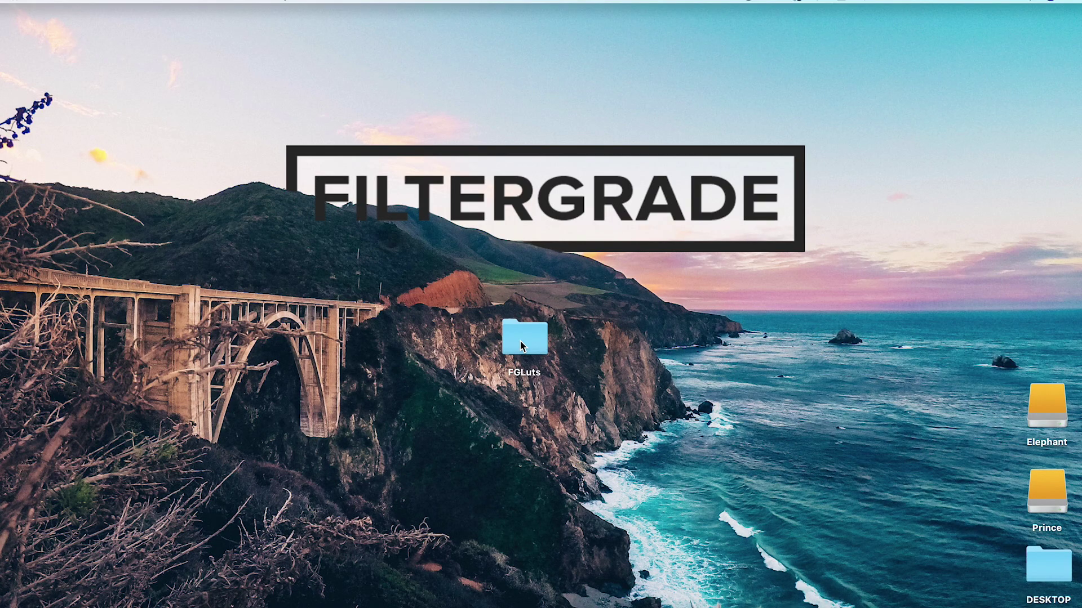
# - Open the FGLuts folder and the Adobe Premiere Pro CC 2017 application package from Applications
pyautogui.doubleClick(519, 340)
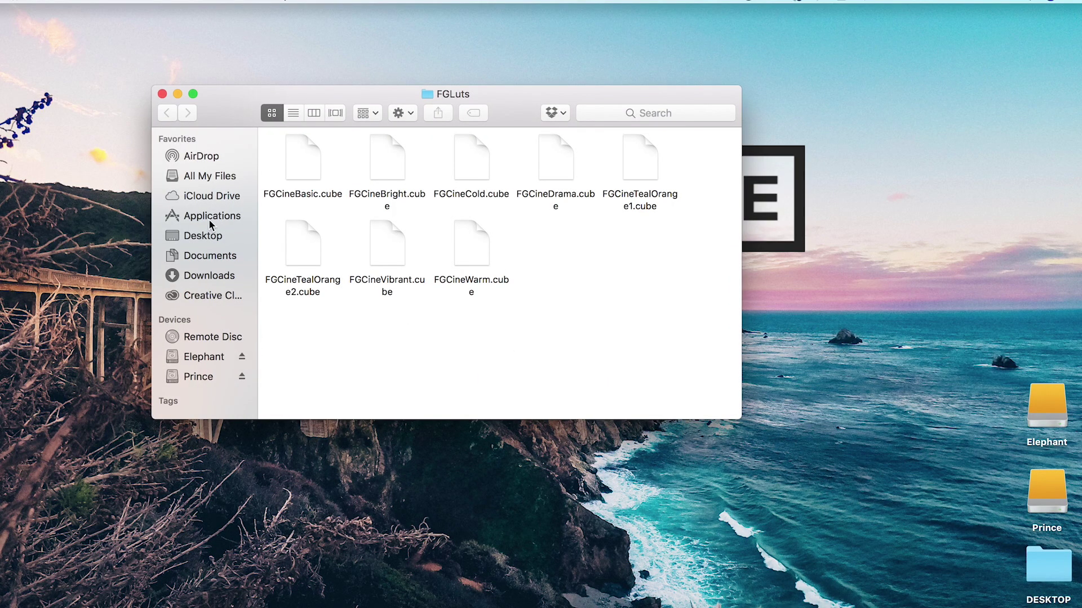
pyautogui.click(206, 215)
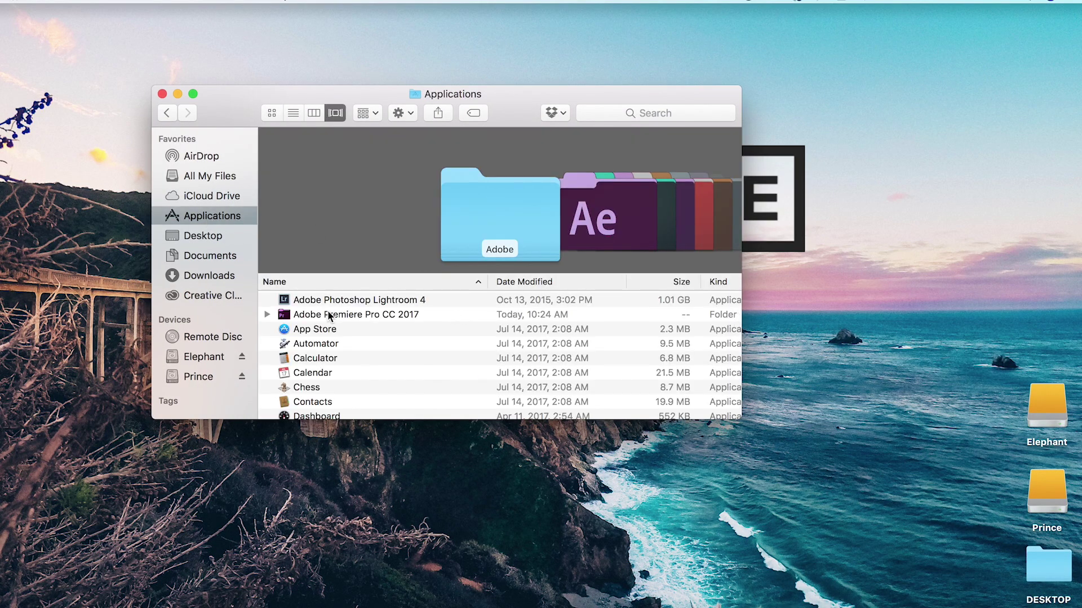
pyautogui.click(274, 315)
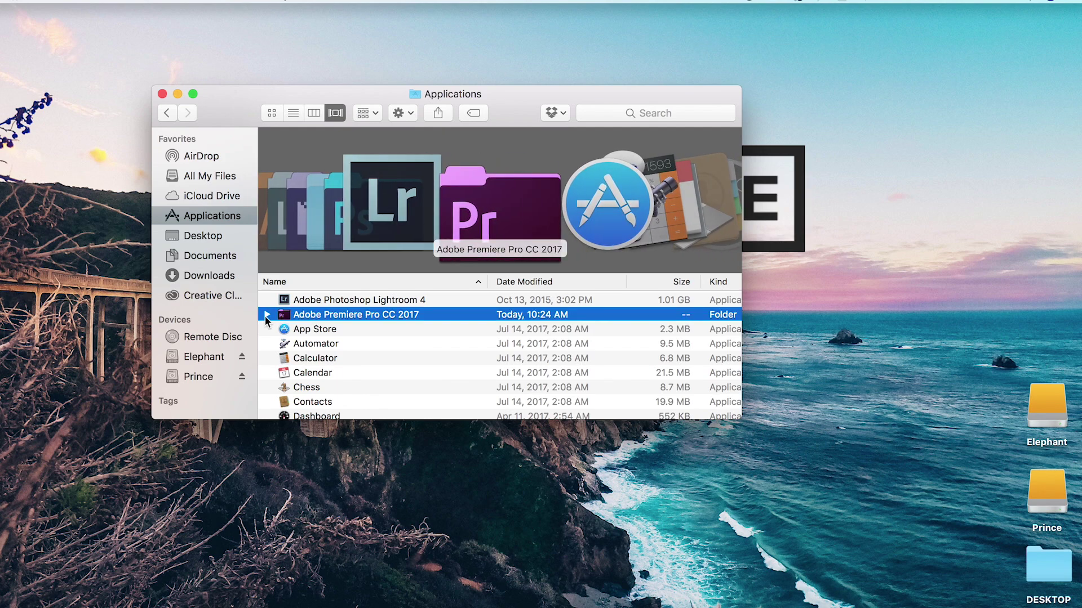
pyautogui.click(266, 314)
pyautogui.click(330, 332)
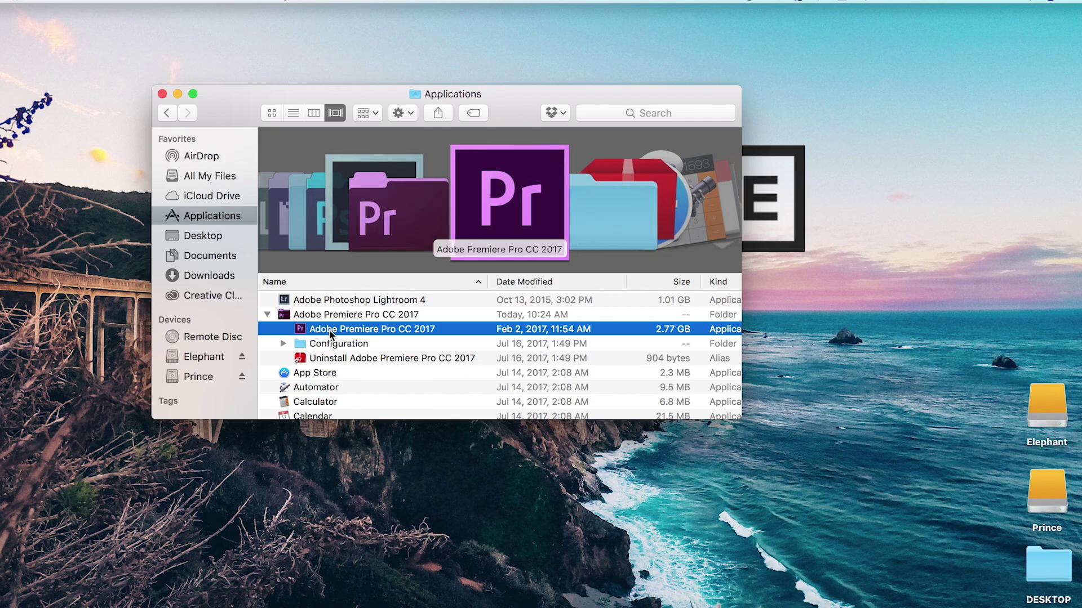
pyautogui.rightClick(331, 332)
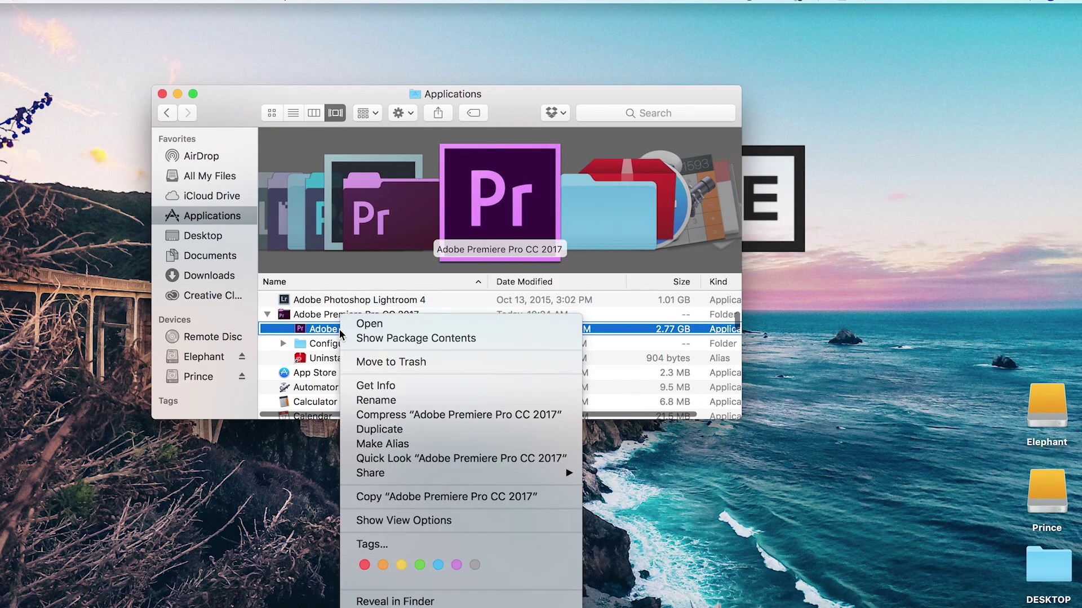
pyautogui.click(371, 339)
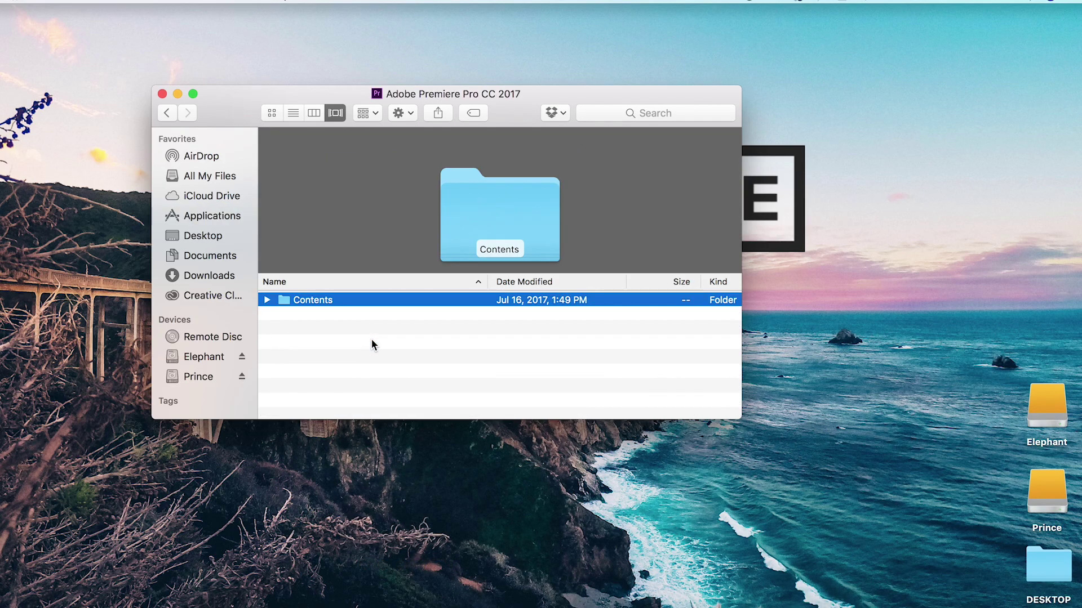
# - Expand Contents › Lumetri › LUTs › Creative to list the package's existing .cube LUT files
pyautogui.press('Right')
pyautogui.scroll(-10, 355, 332)
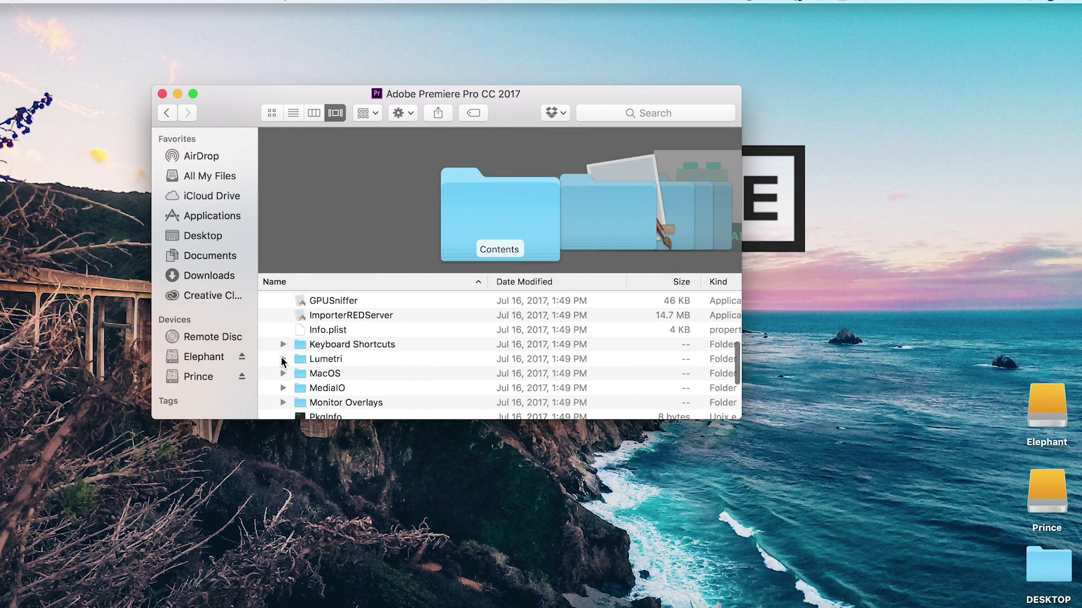
pyautogui.click(284, 358)
pyautogui.scroll(-5, 346, 369)
pyautogui.scroll(-2, 349, 367)
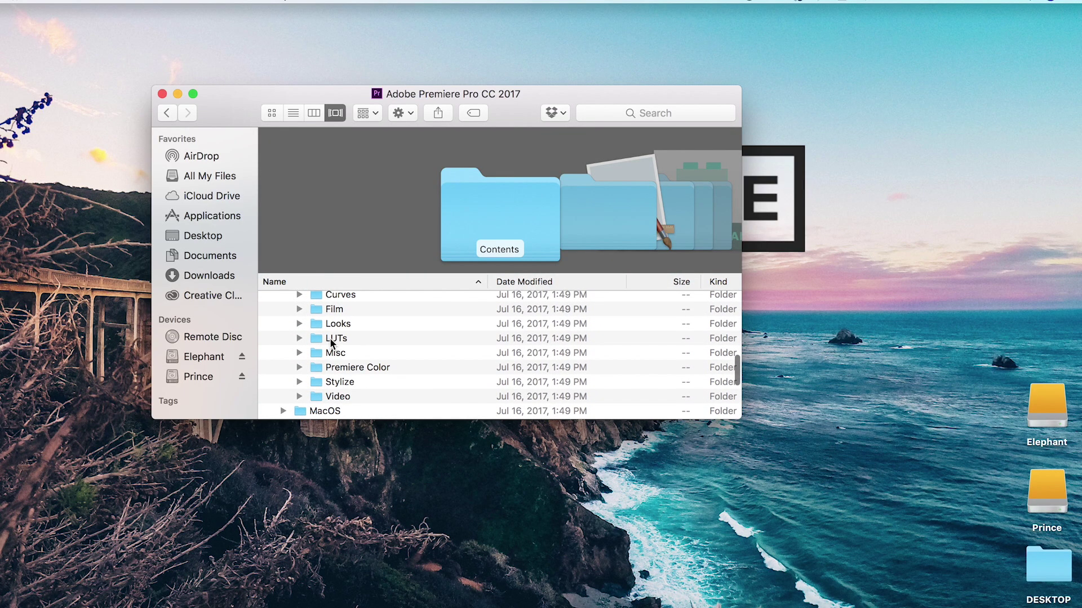
pyautogui.click(300, 338)
pyautogui.click(383, 354)
pyautogui.scroll(-1, 383, 353)
pyautogui.click(317, 338)
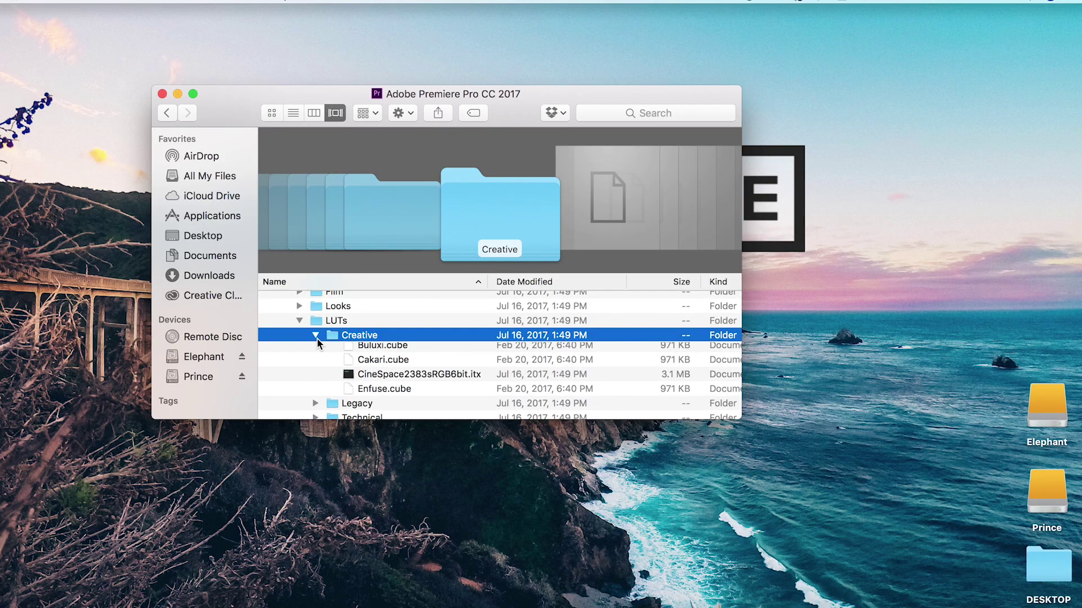
pyautogui.scroll(-2, 432, 354)
pyautogui.scroll(-1, 431, 354)
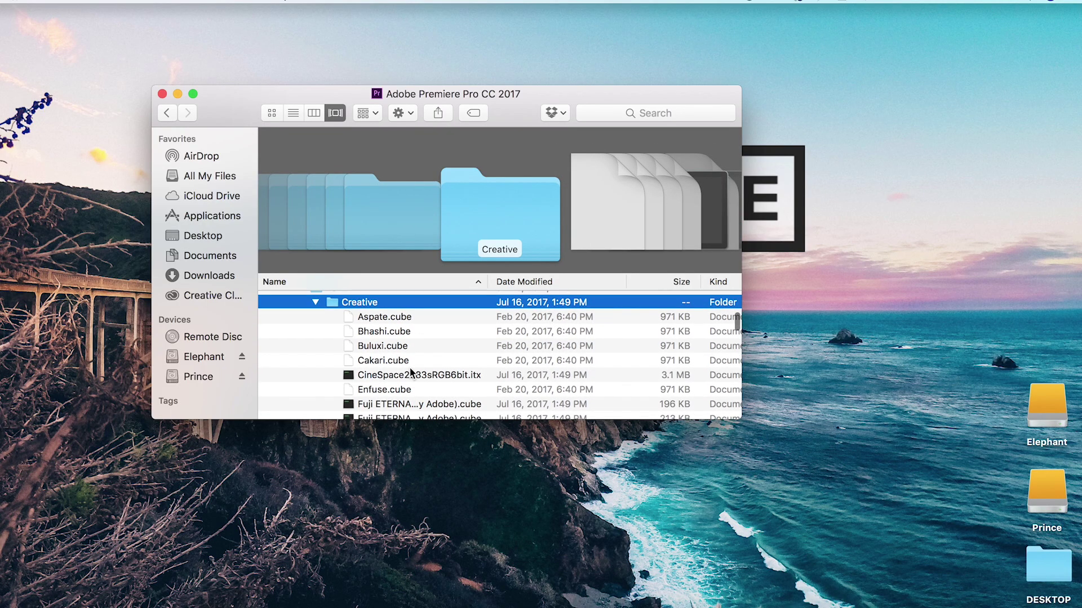
pyautogui.scroll(-4, 410, 369)
pyautogui.scroll(2, 404, 373)
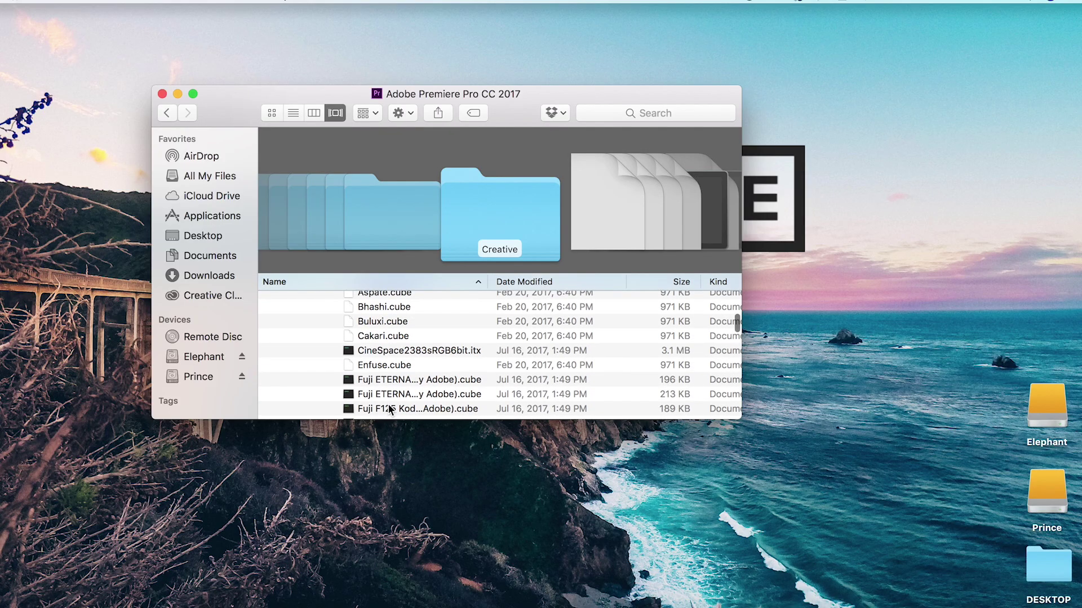
pyautogui.scroll(-3, 403, 376)
pyautogui.scroll(6, 404, 376)
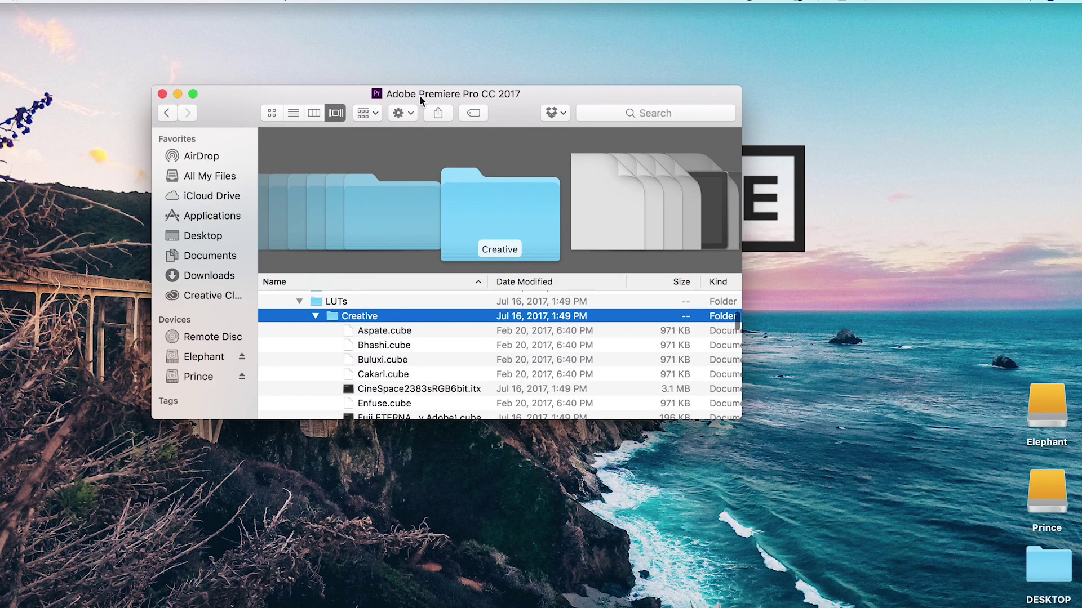
pyautogui.moveTo(419, 95); pyautogui.dragTo(704, 113)
# - Open FGLuts in its own window beside the Premiere package window
pyautogui.moveTo(518, 137); pyautogui.dragTo(3, 274)
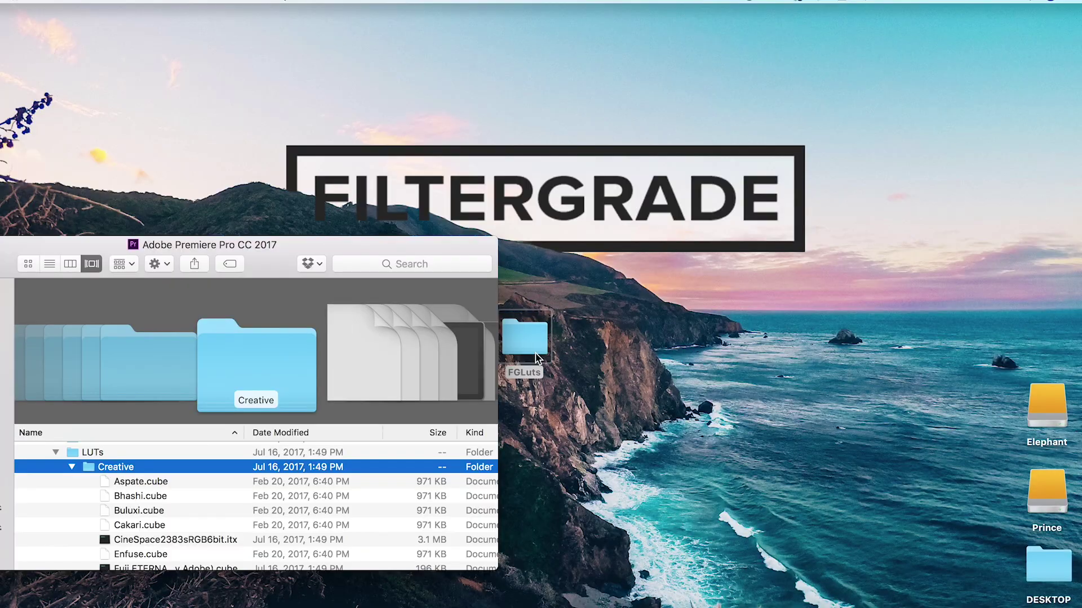
pyautogui.doubleClick(536, 358)
pyautogui.moveTo(224, 191); pyautogui.dragTo(353, 103)
# - Move all eight FGCine .cube files from FGLuts into the Lumetri Creative LUTs folder
pyautogui.click(609, 155)
pyautogui.press('super+a')
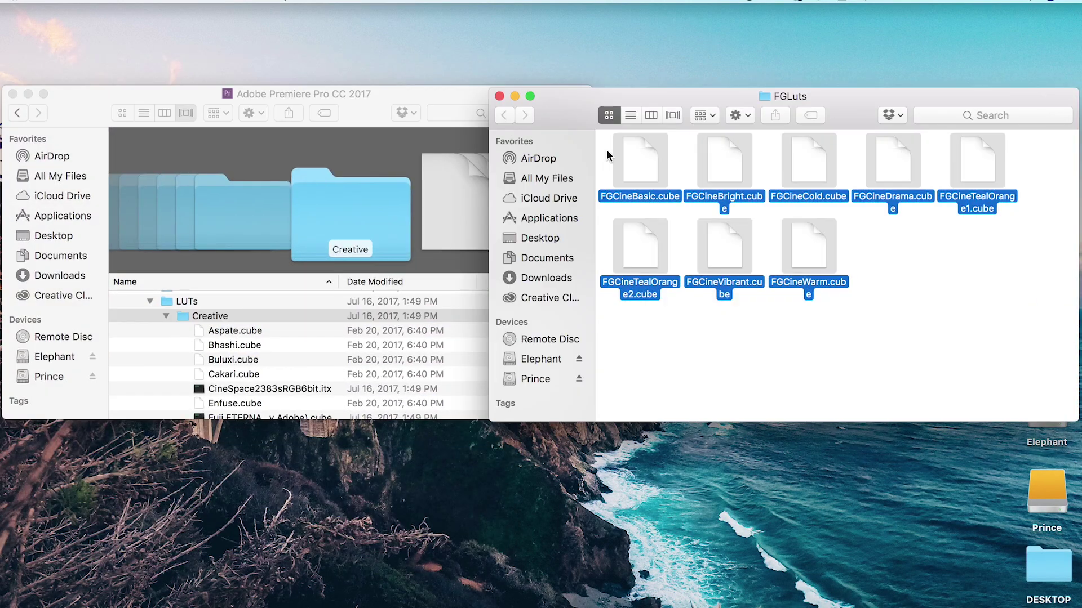
pyautogui.moveTo(637, 157); pyautogui.dragTo(202, 315)
pyautogui.scroll(3, 263, 389)
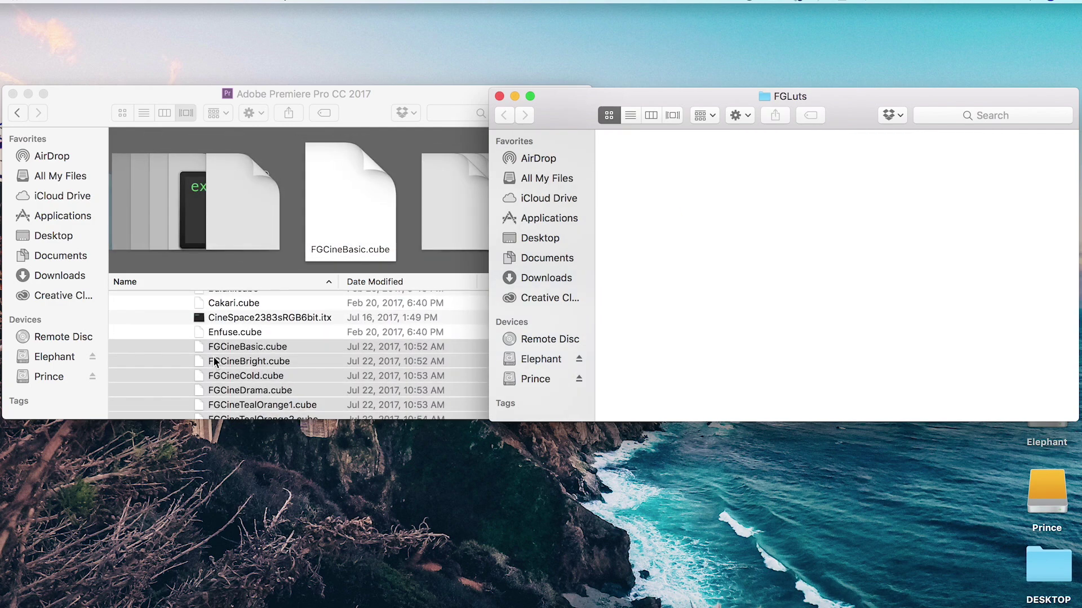
pyautogui.scroll(-2, 209, 370)
pyautogui.scroll(-3, 217, 372)
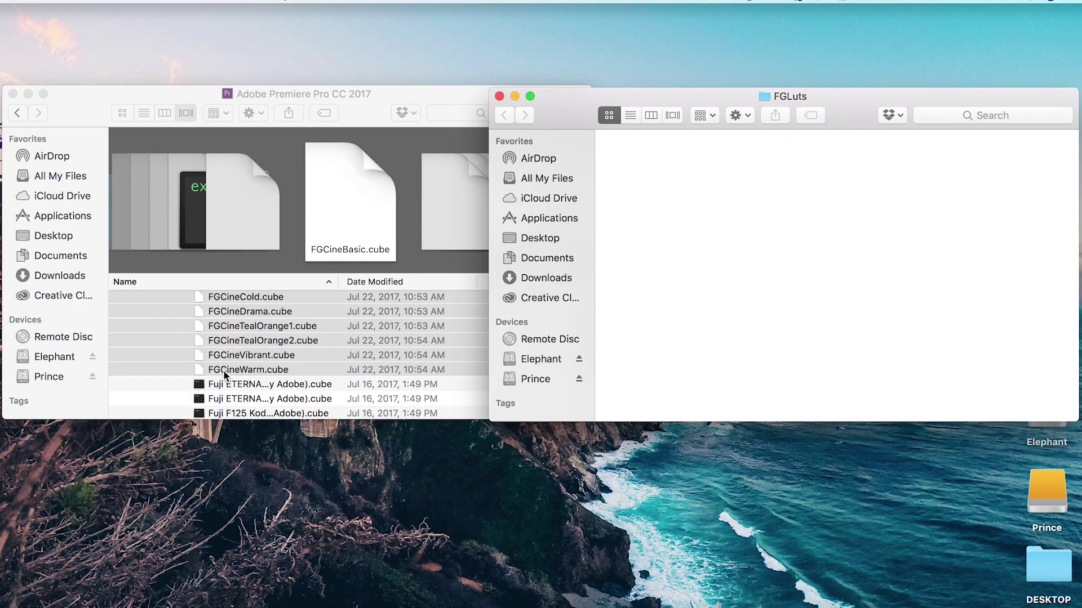
pyautogui.scroll(-1, 224, 376)
pyautogui.scroll(3, 224, 376)
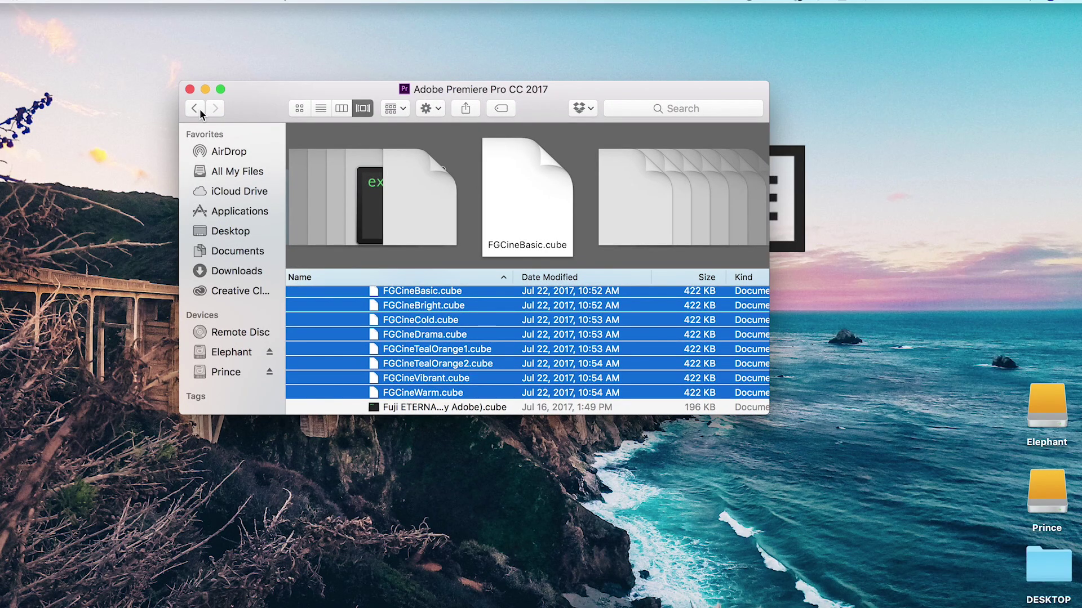
pyautogui.click(194, 108)
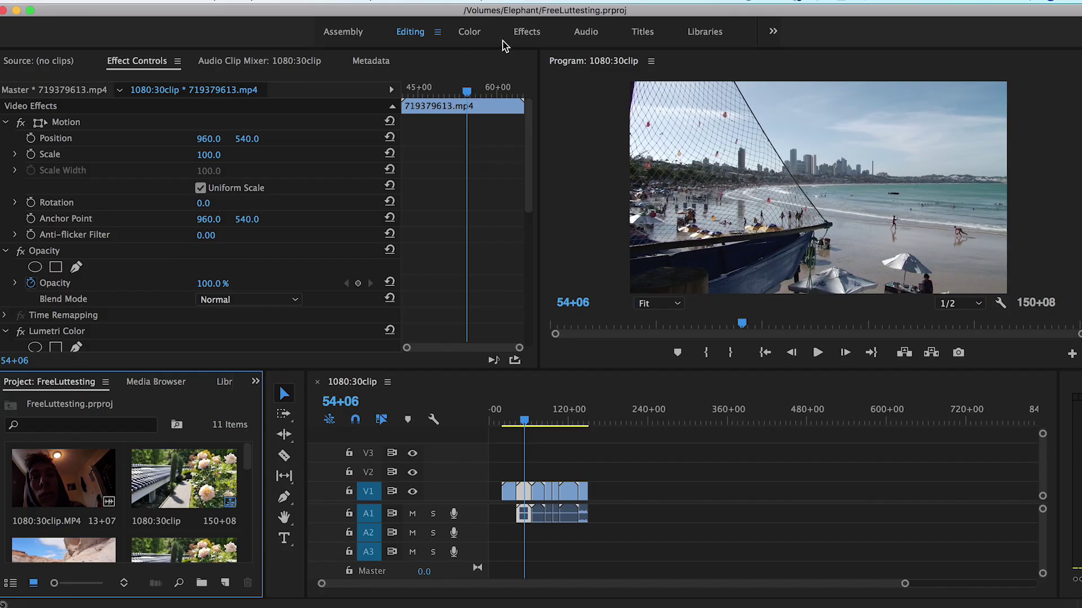
# - Preview the Color workspace, return to Editing, and open the Window menu's panel list
pyautogui.click(471, 32)
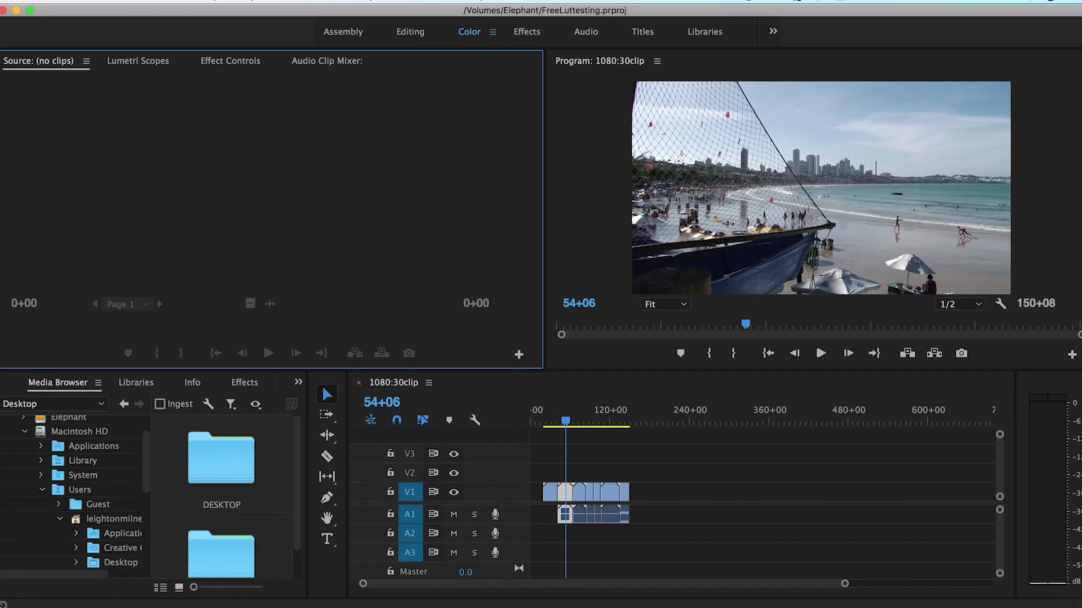
pyautogui.click(409, 32)
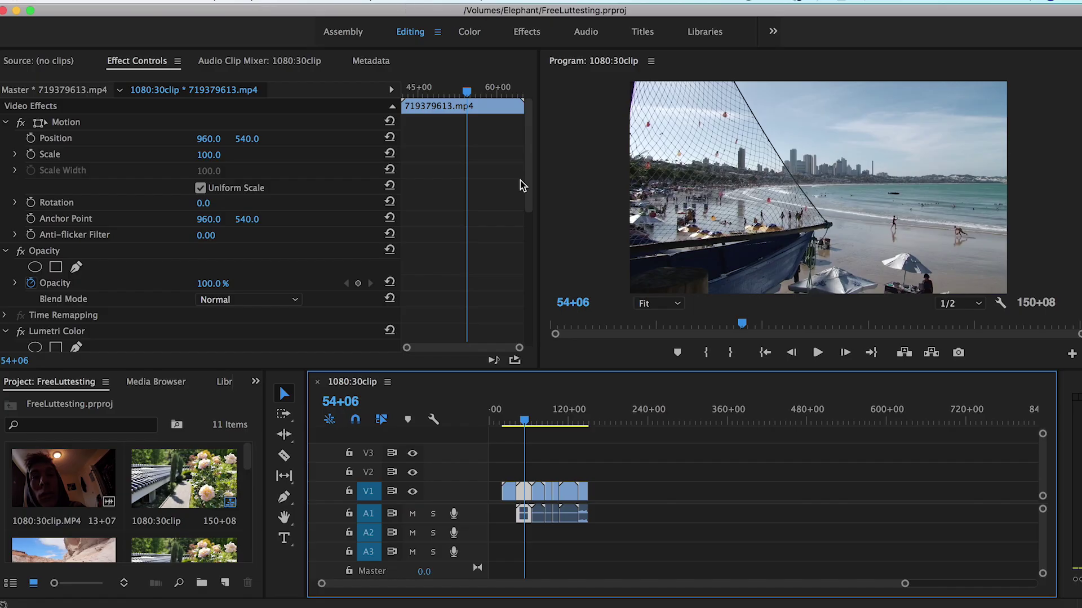
pyautogui.click(419, 2)
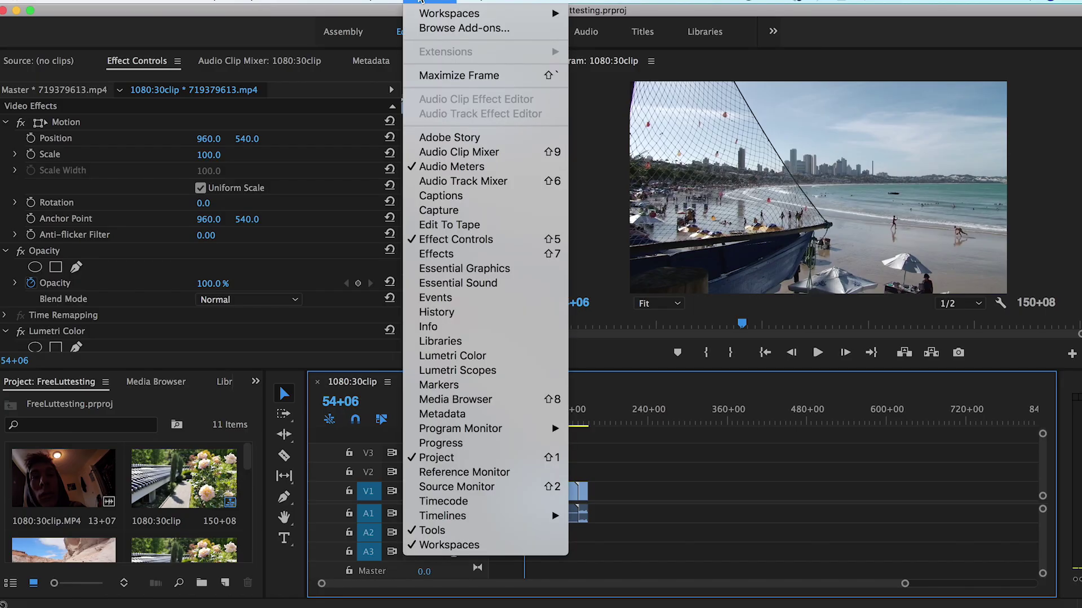
# - Open the Lumetri Color panel and move the playhead onto the rose garden clip at 38+13
pyautogui.click(459, 356)
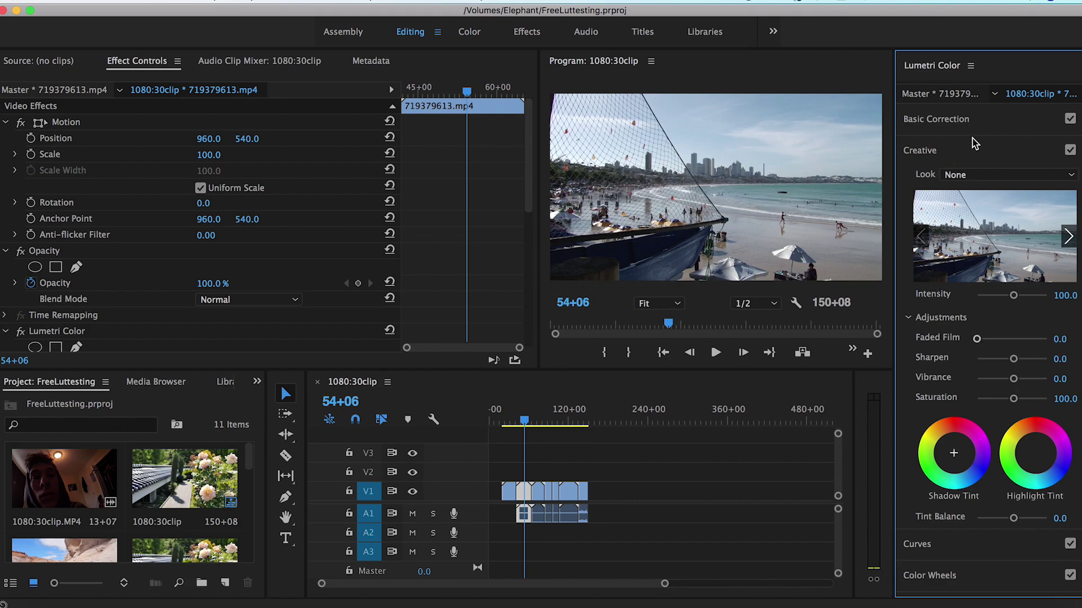
pyautogui.scroll(-4, 946, 586)
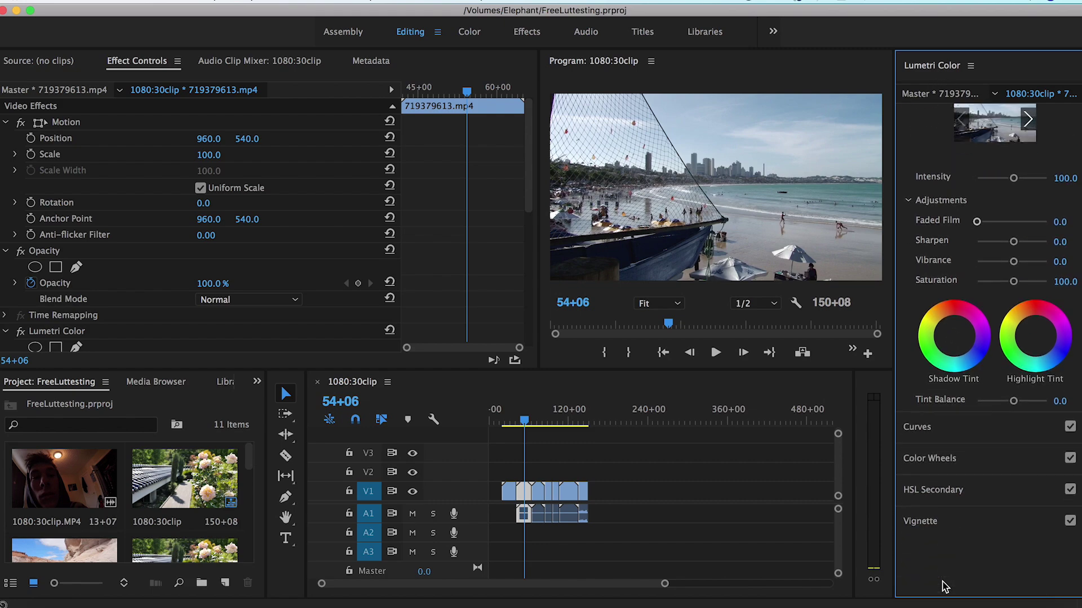
pyautogui.scroll(4, 956, 499)
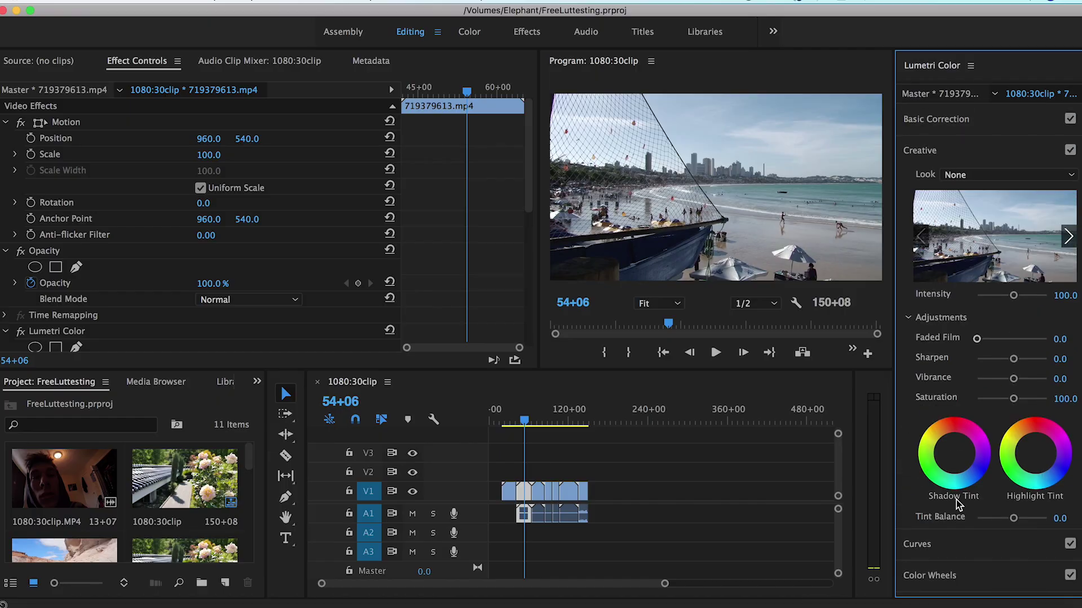
pyautogui.moveTo(522, 422); pyautogui.dragTo(516, 426)
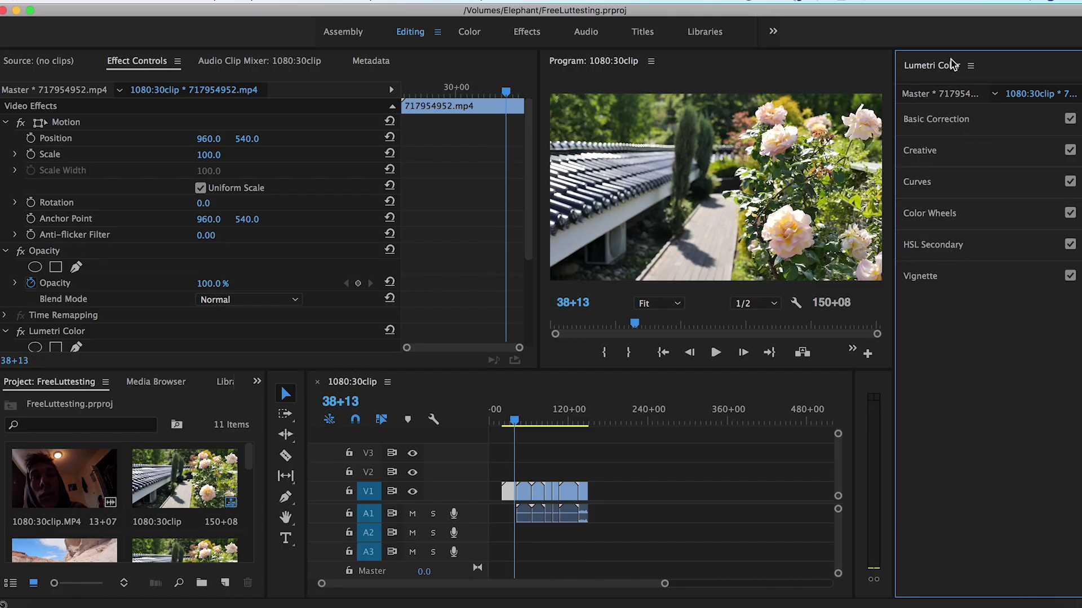
# - Expand Lumetri's Creative section and browse the Look list without choosing one
pyautogui.click(930, 151)
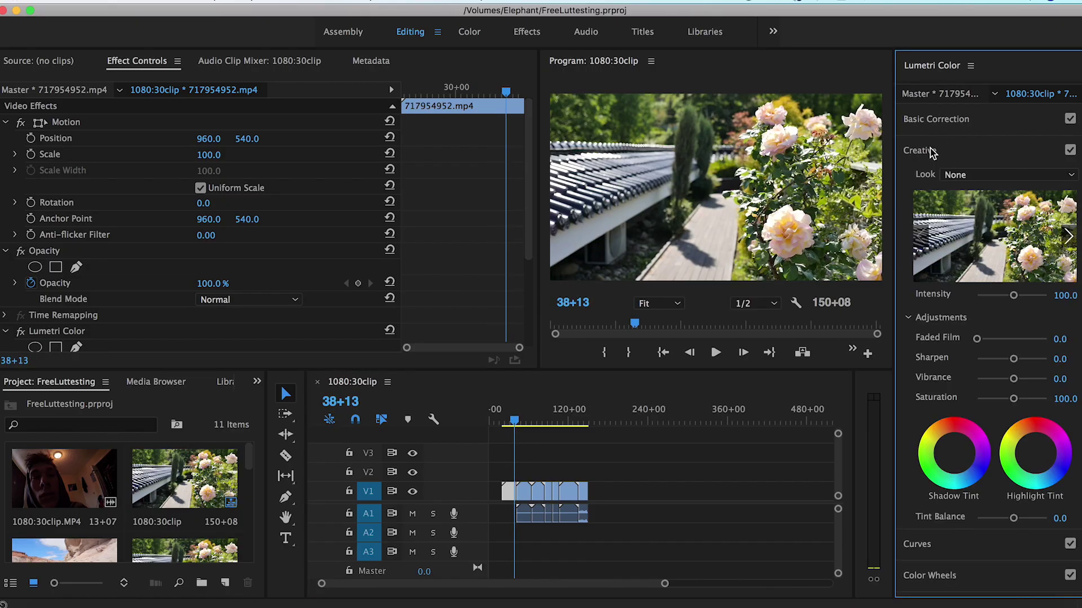
pyautogui.click(952, 175)
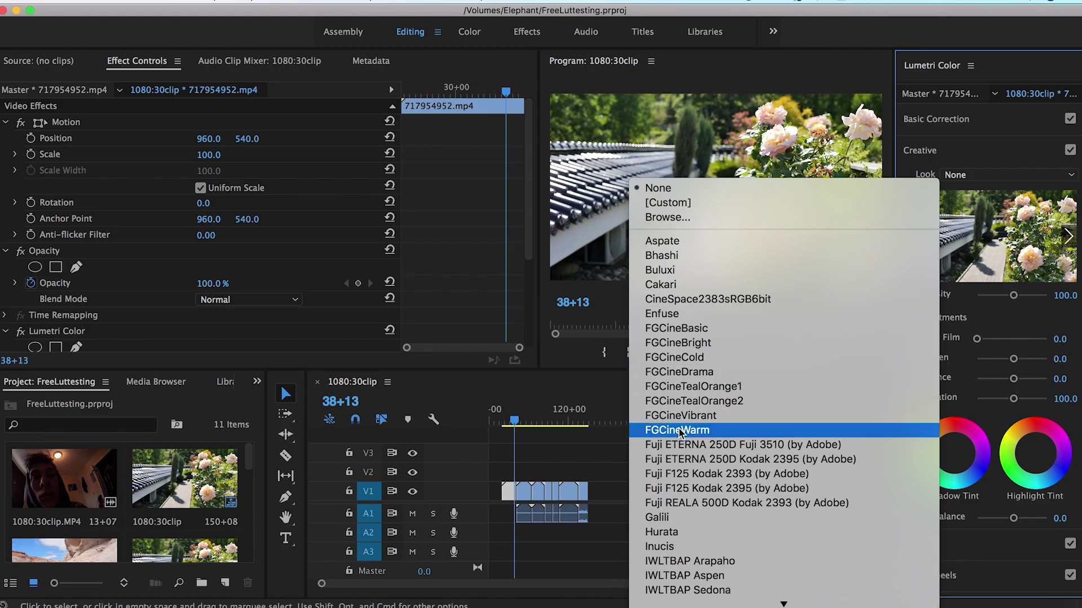
pyautogui.click(968, 155)
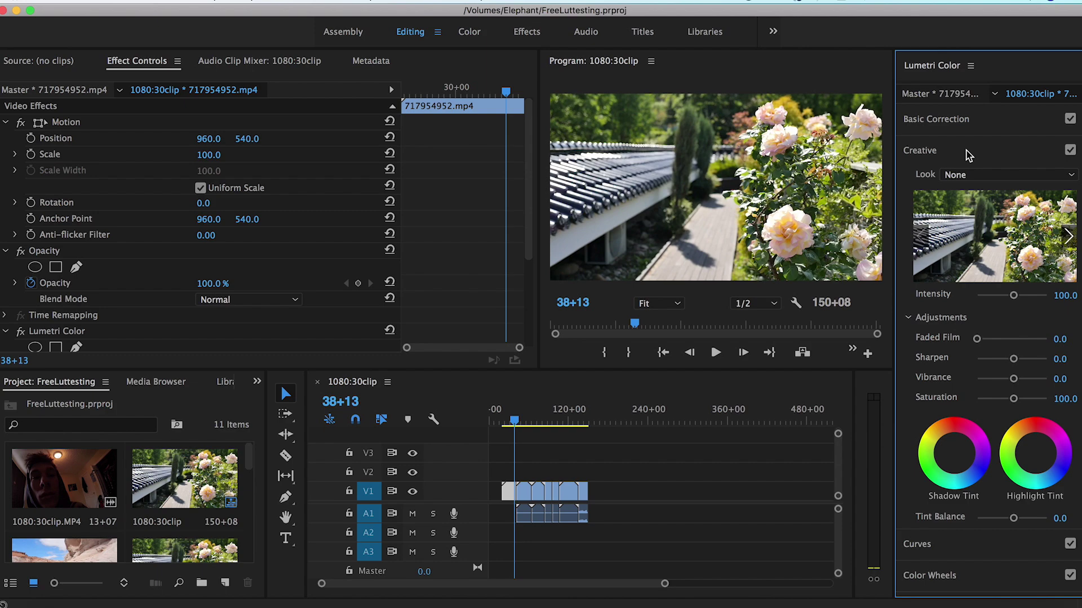
# - Try FGCineBasic on the rose garden clip, then switch it to FGCineDrama at Intensity 100
pyautogui.click(966, 175)
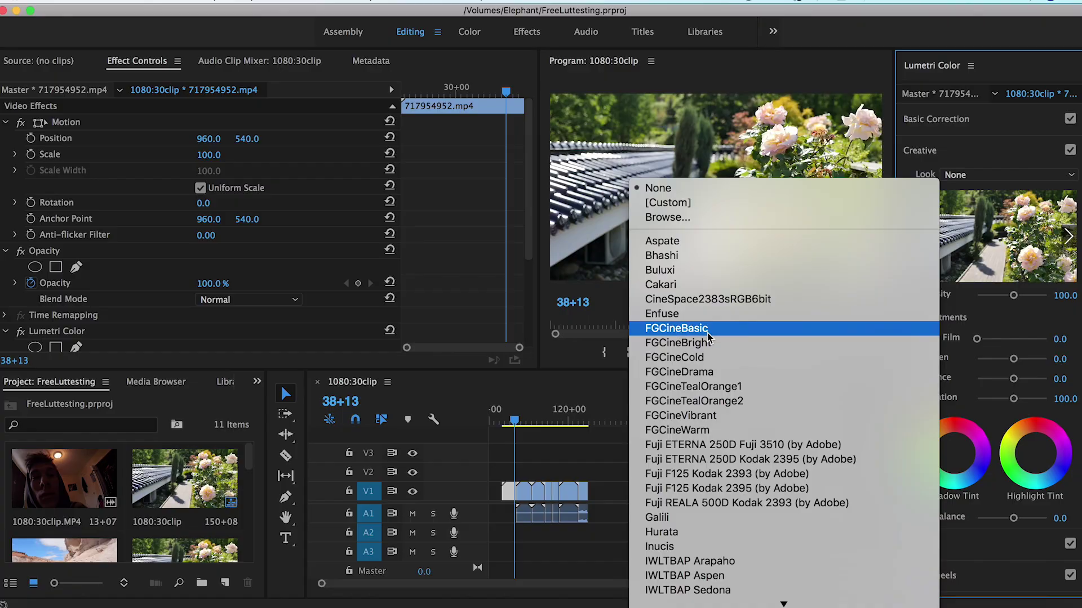
pyautogui.click(690, 330)
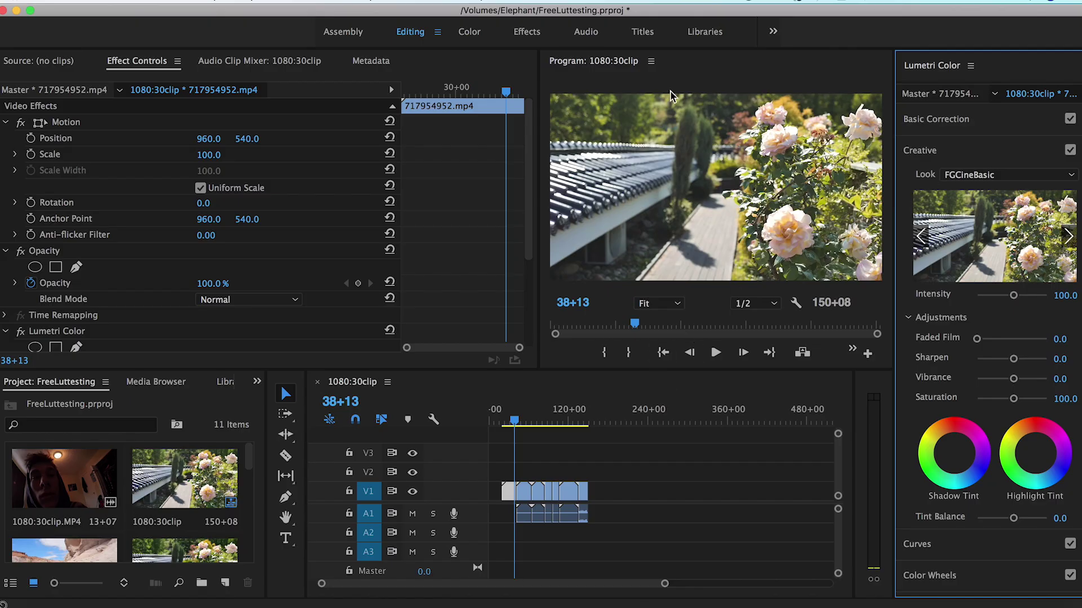
pyautogui.click(1008, 175)
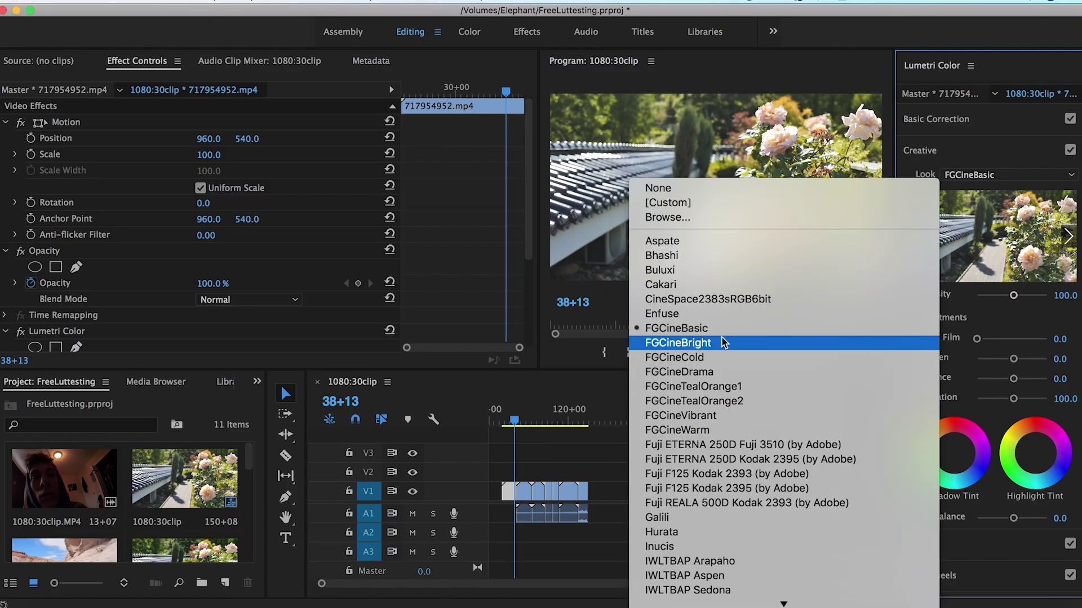
pyautogui.click(689, 376)
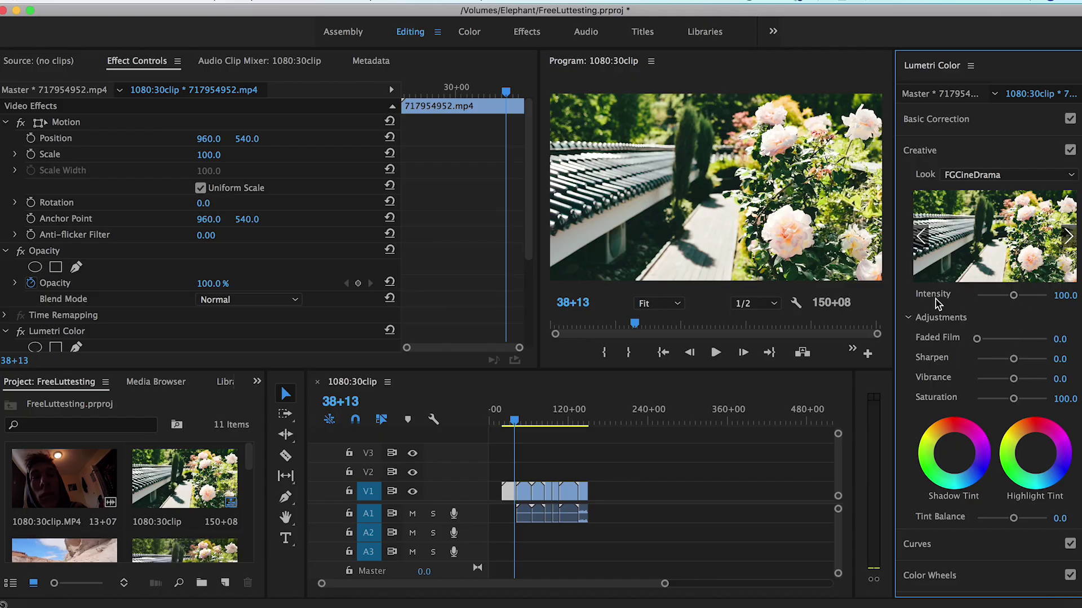
pyautogui.moveTo(1013, 296); pyautogui.dragTo(995, 300)
pyautogui.moveTo(1011, 295); pyautogui.dragTo(1021, 295)
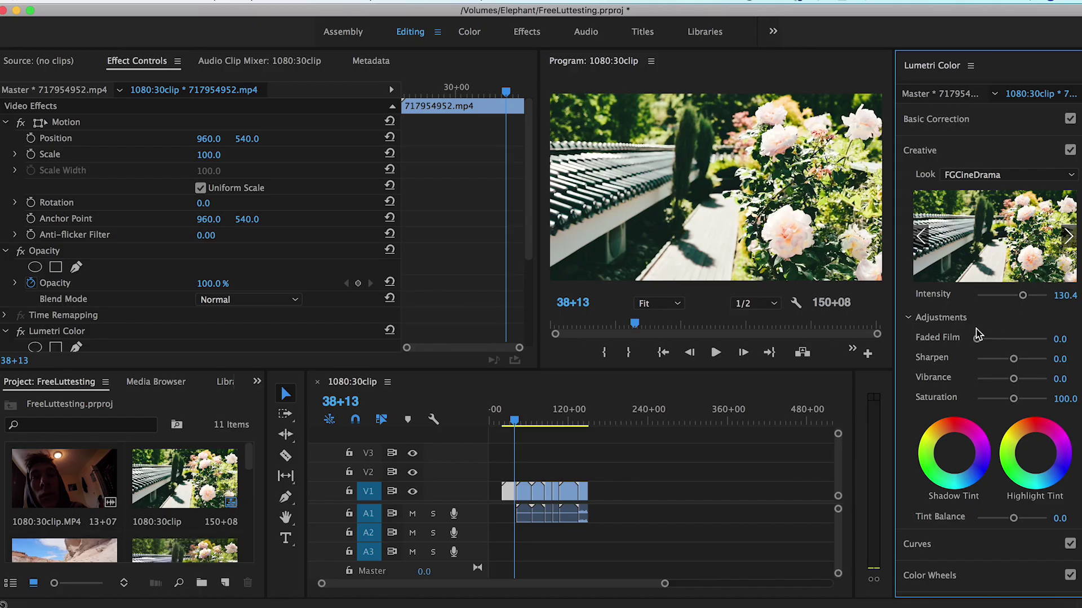
pyautogui.click(1064, 295)
pyautogui.write('100')
pyautogui.press('Return')
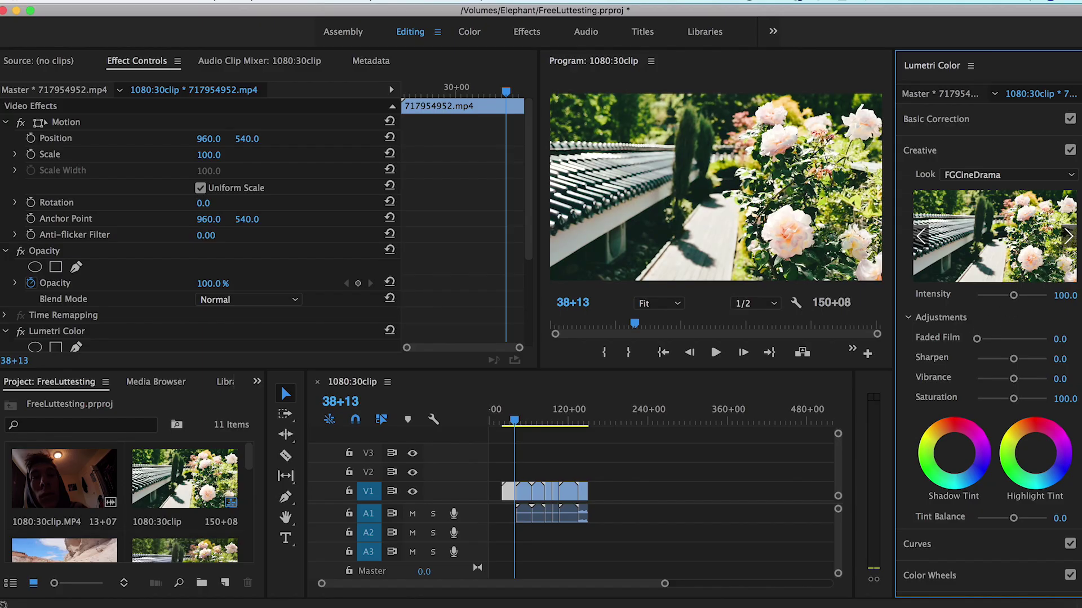
pyautogui.scroll(-3, 960, 523)
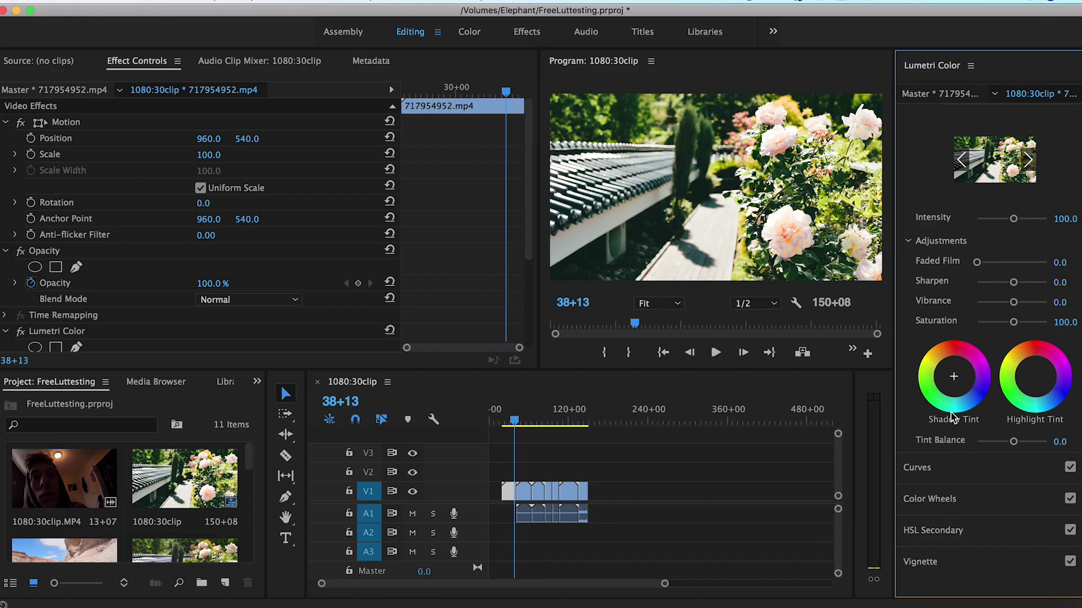
# - Adjust the rose clip's Basic Correction Exposure and Contrast, then reset them and collapse the section
pyautogui.scroll(3, 966, 384)
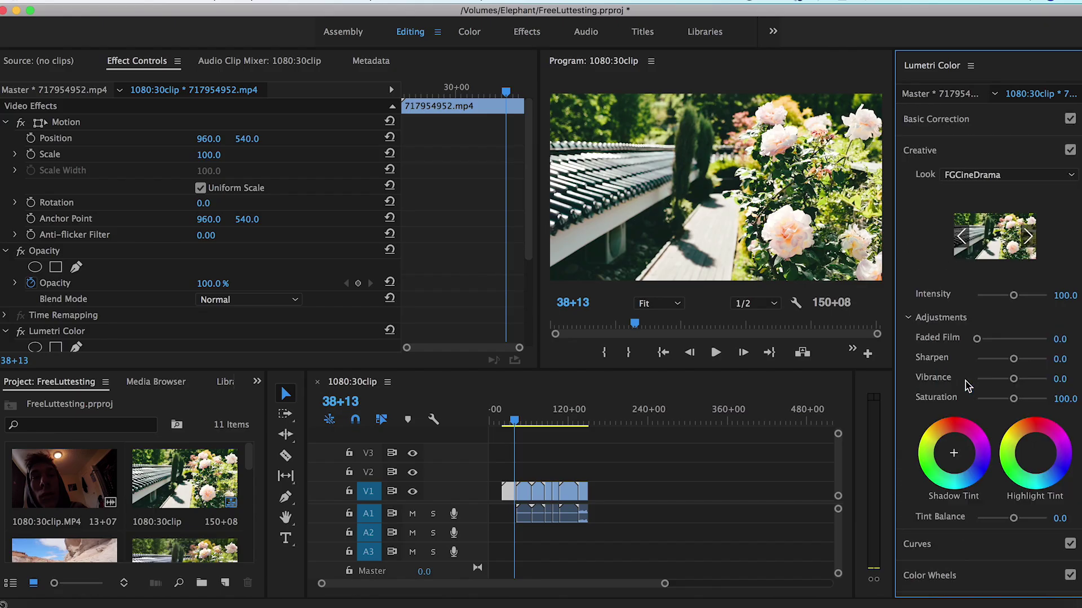
pyautogui.click(957, 120)
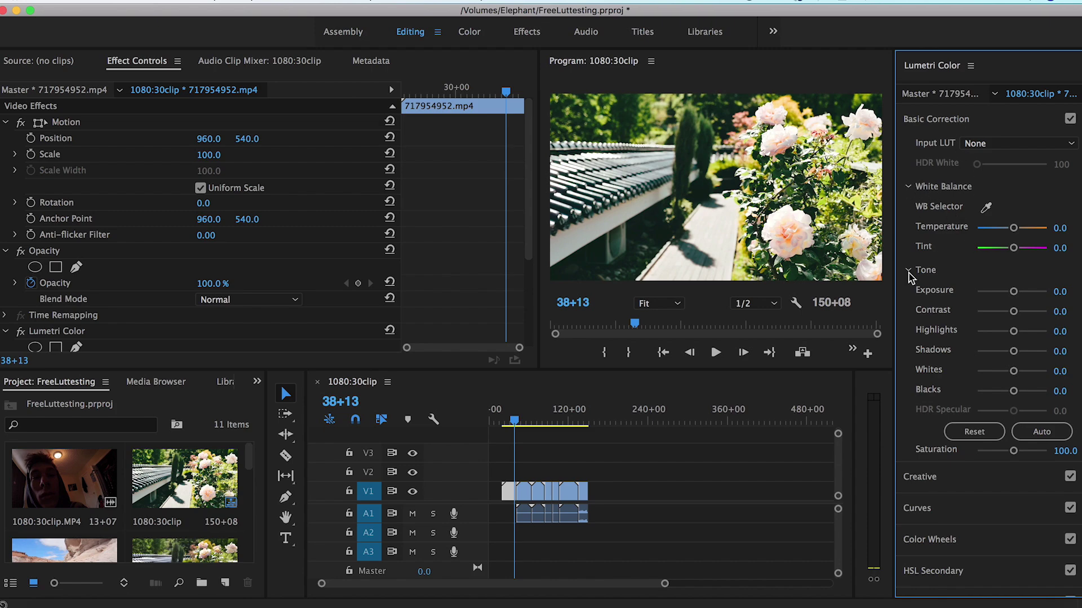
pyautogui.moveTo(1014, 292); pyautogui.dragTo(1009, 311)
pyautogui.click(971, 433)
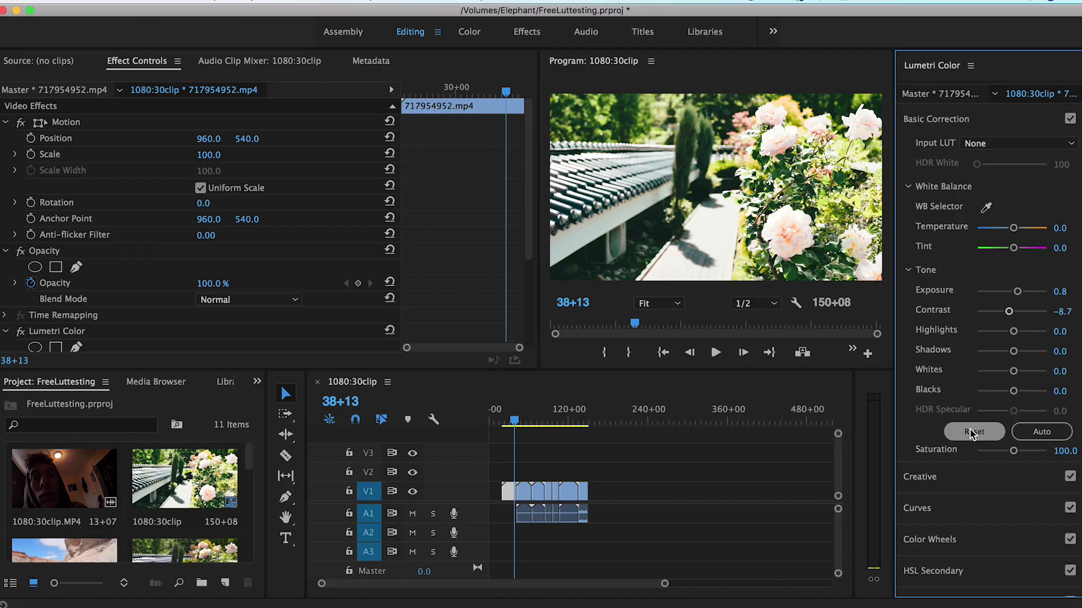
pyautogui.click(924, 477)
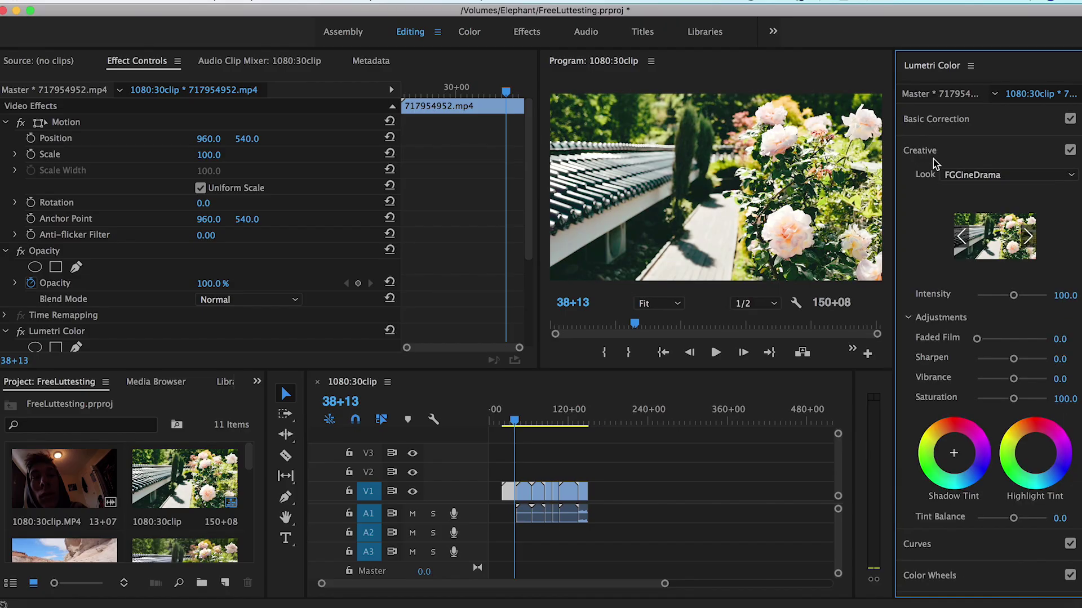
pyautogui.click(514, 422)
# - Apply FGCineTealOrange2 to the beach clip after briefly comparing FGCineTealOrange1
pyautogui.moveTo(515, 422); pyautogui.dragTo(524, 422)
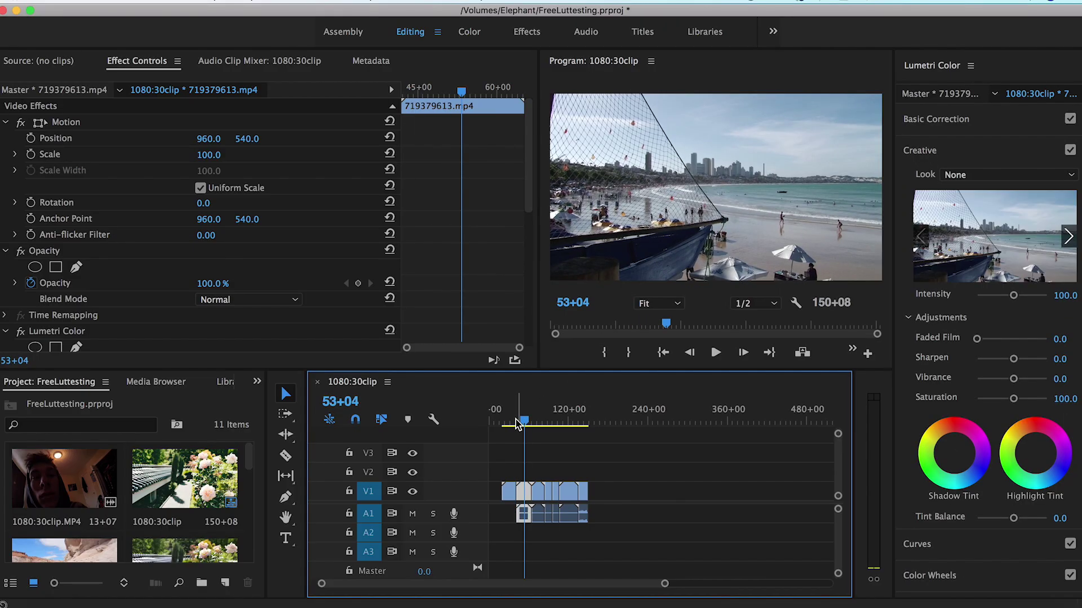
pyautogui.click(1008, 175)
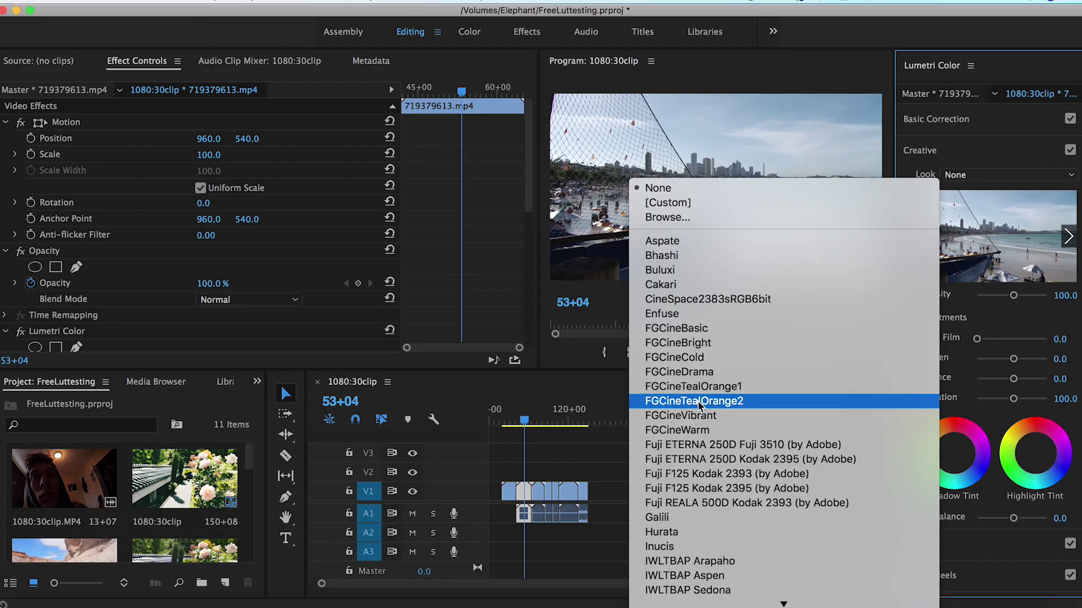
pyautogui.click(698, 400)
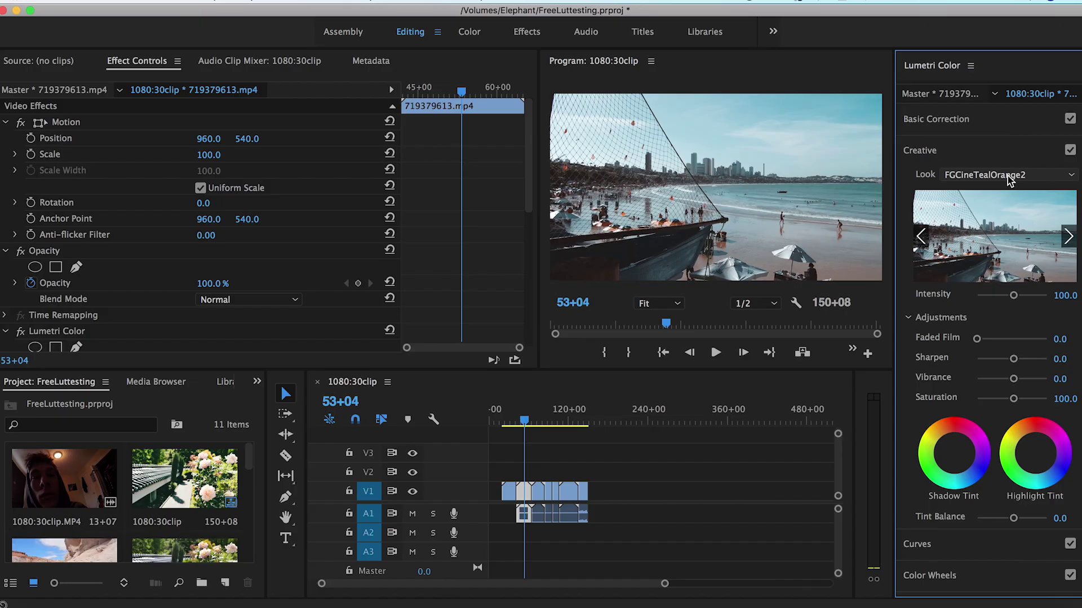
pyautogui.click(1008, 176)
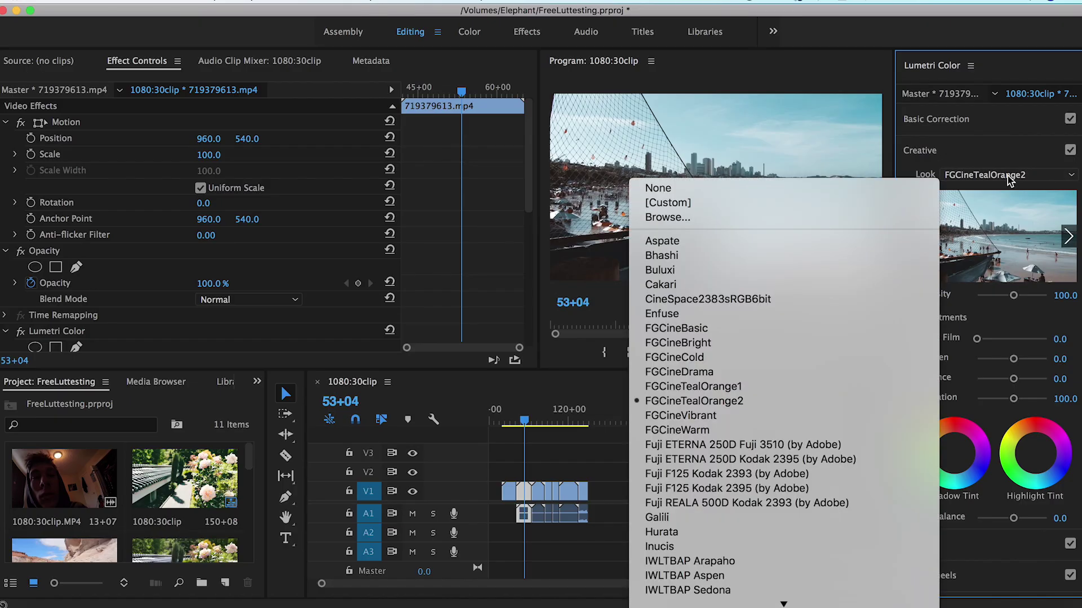
pyautogui.click(736, 388)
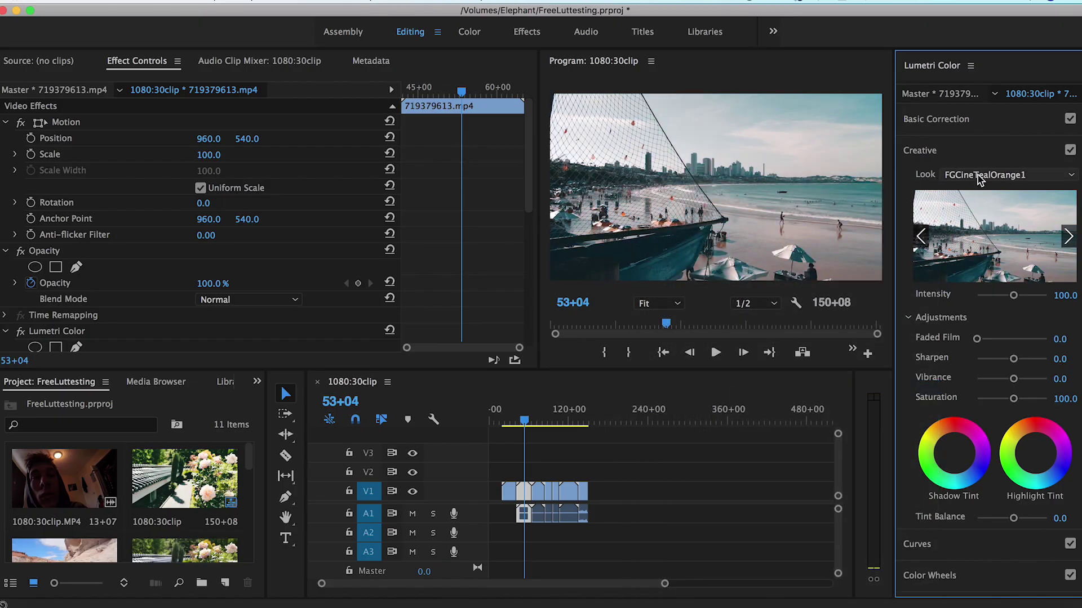
pyautogui.click(1011, 179)
pyautogui.click(741, 402)
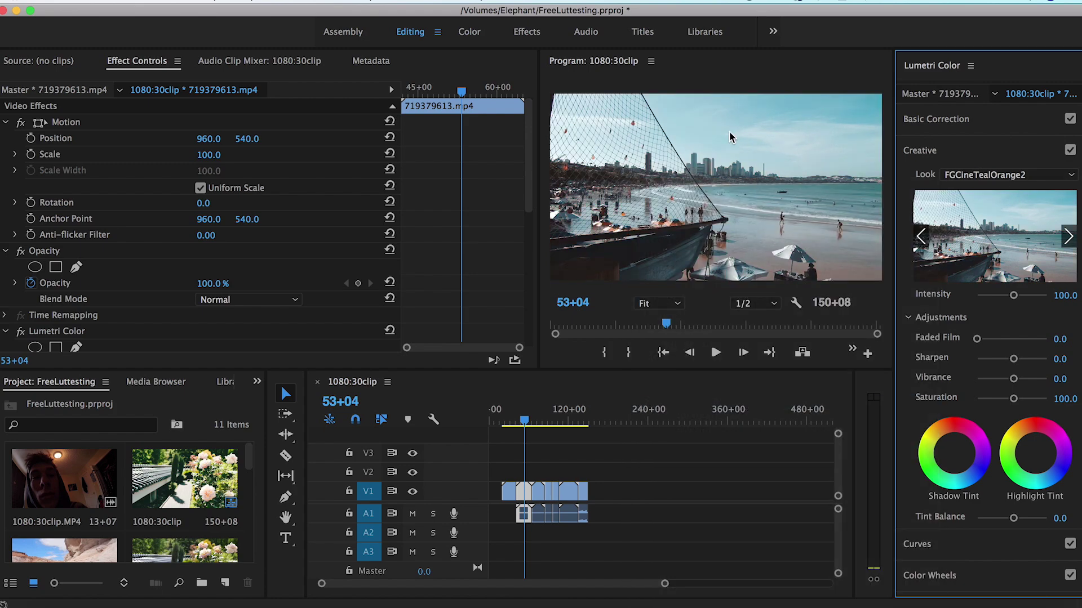
# - Move the playhead onto the harbour boats clip at 75+04
pyautogui.click(527, 424)
pyautogui.moveTo(526, 424); pyautogui.dragTo(538, 424)
pyautogui.click(952, 248)
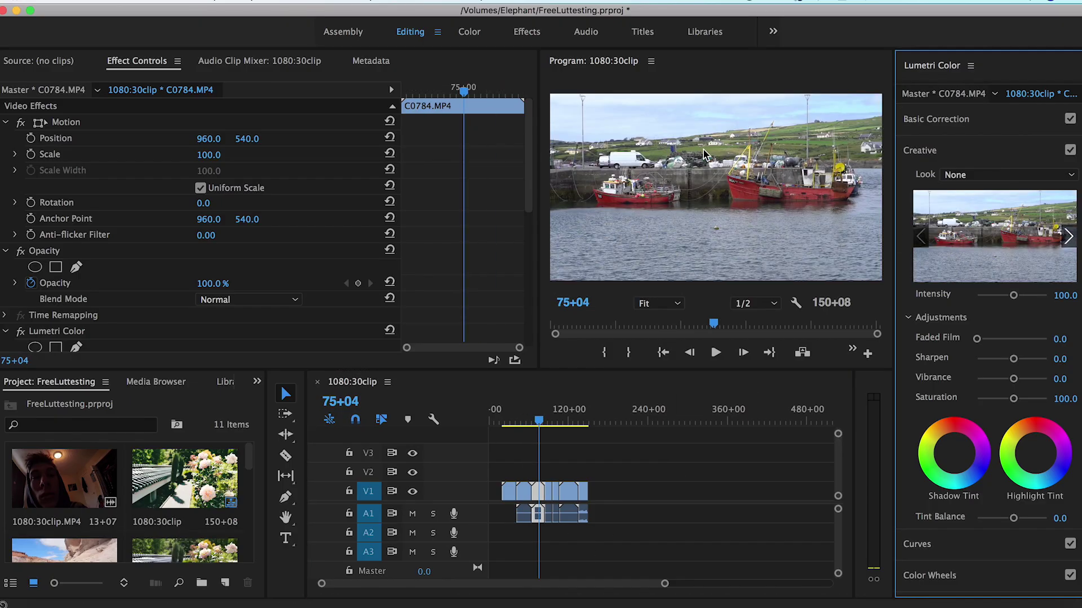
# - Apply FGCineWarm to the harbour boats clip at Intensity 73.9, then play the seagull clip
pyautogui.click(964, 173)
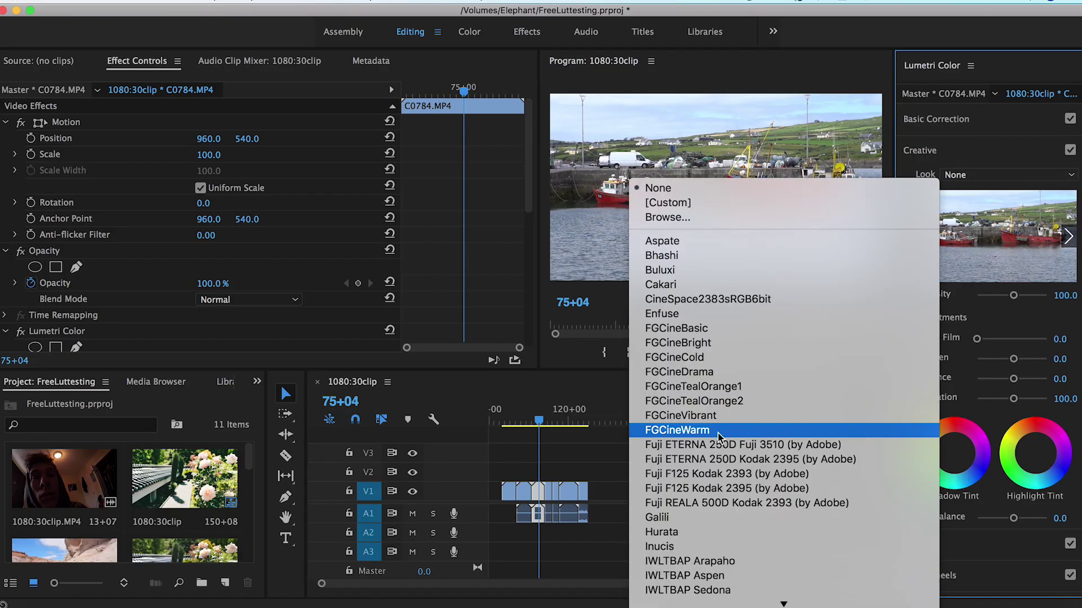
pyautogui.click(676, 432)
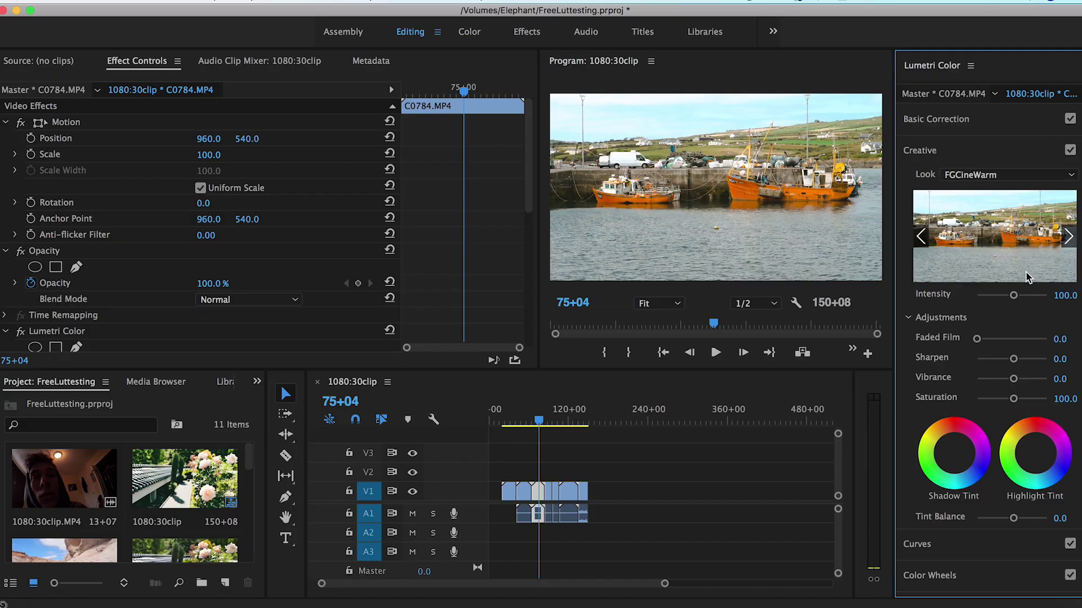
pyautogui.moveTo(1013, 296); pyautogui.dragTo(1002, 303)
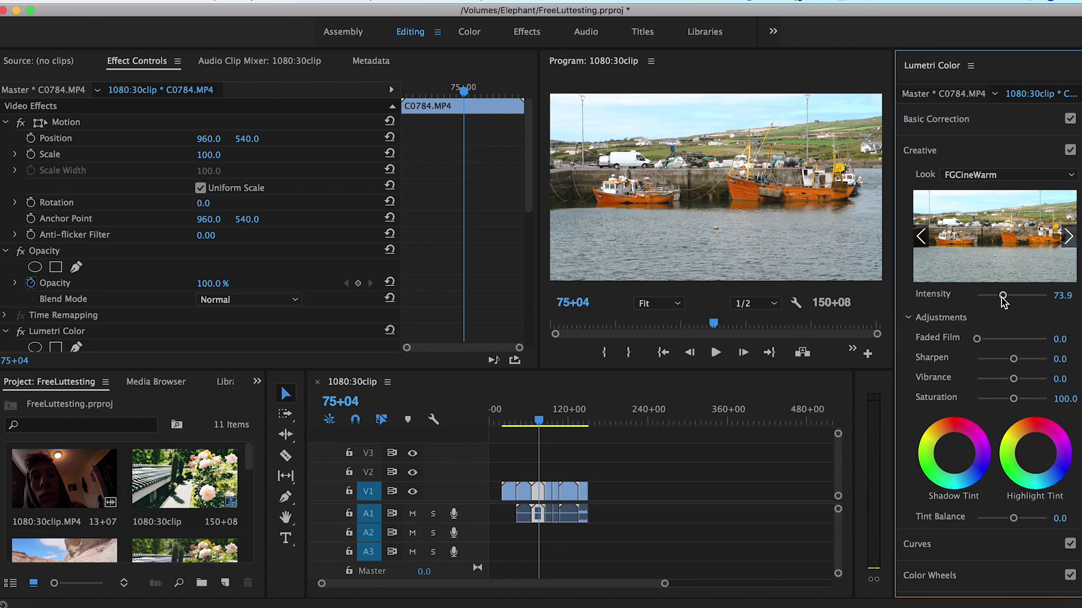
pyautogui.click(545, 423)
pyautogui.press('space')
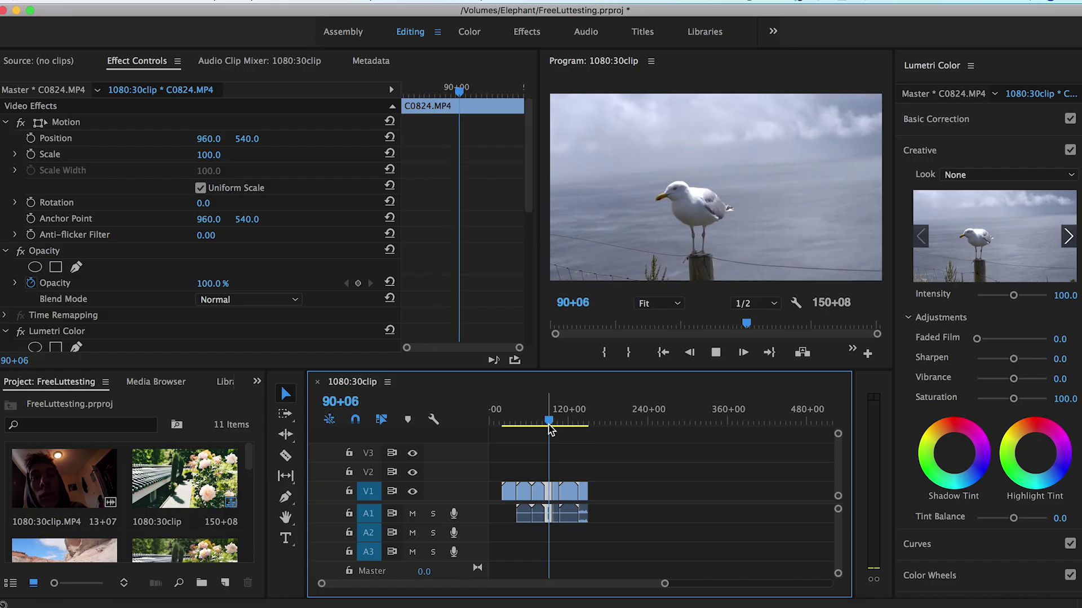
# - Apply the FGCineDrama look to the seagull clip and play it from near its start
pyautogui.press('space')
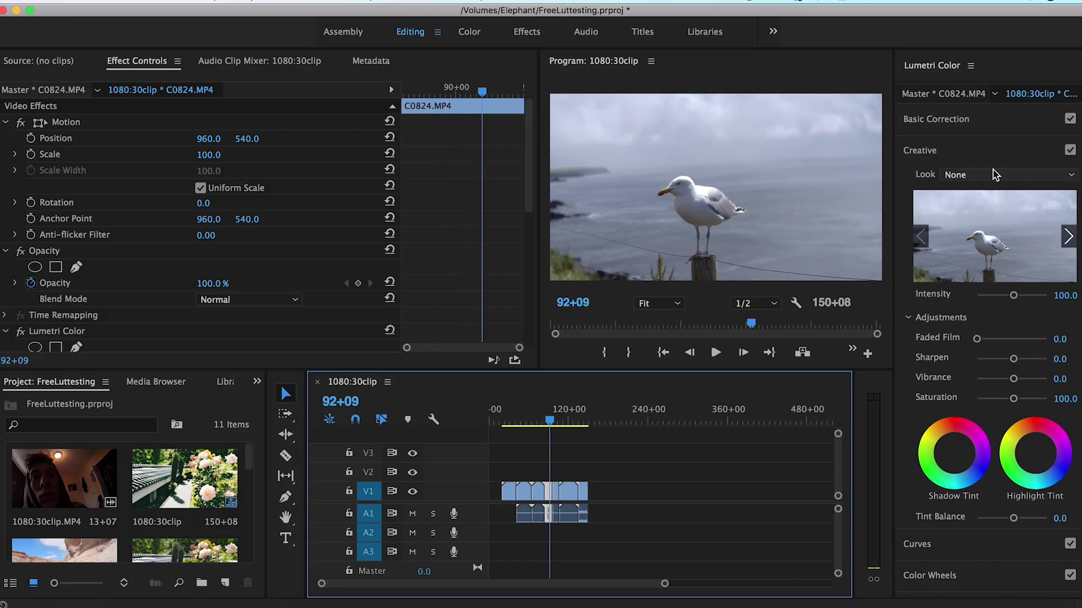
pyautogui.click(994, 176)
pyautogui.click(726, 369)
pyautogui.click(545, 423)
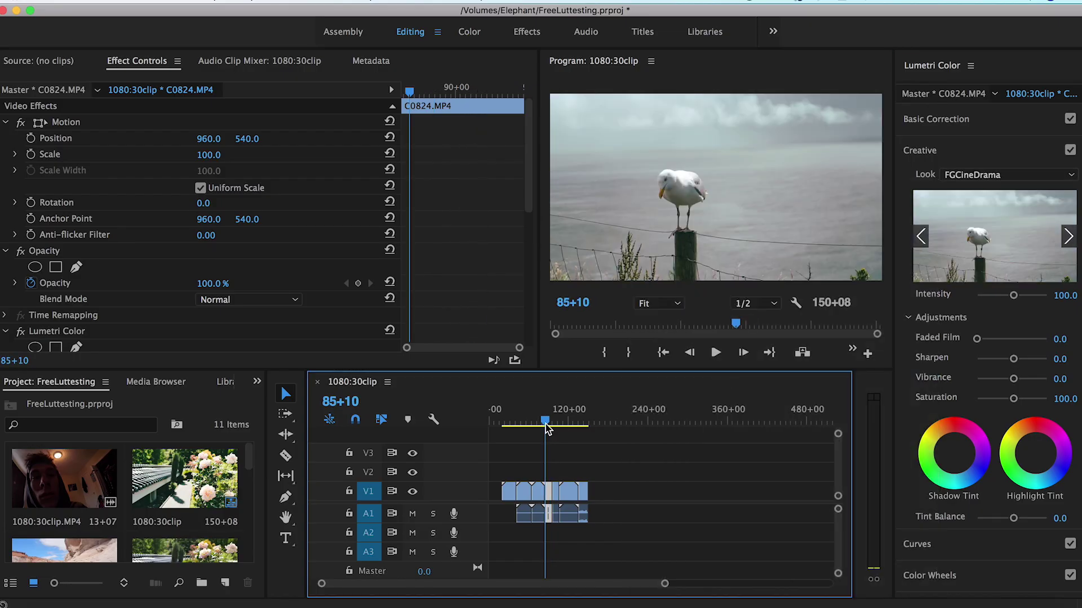
pyautogui.press('space')
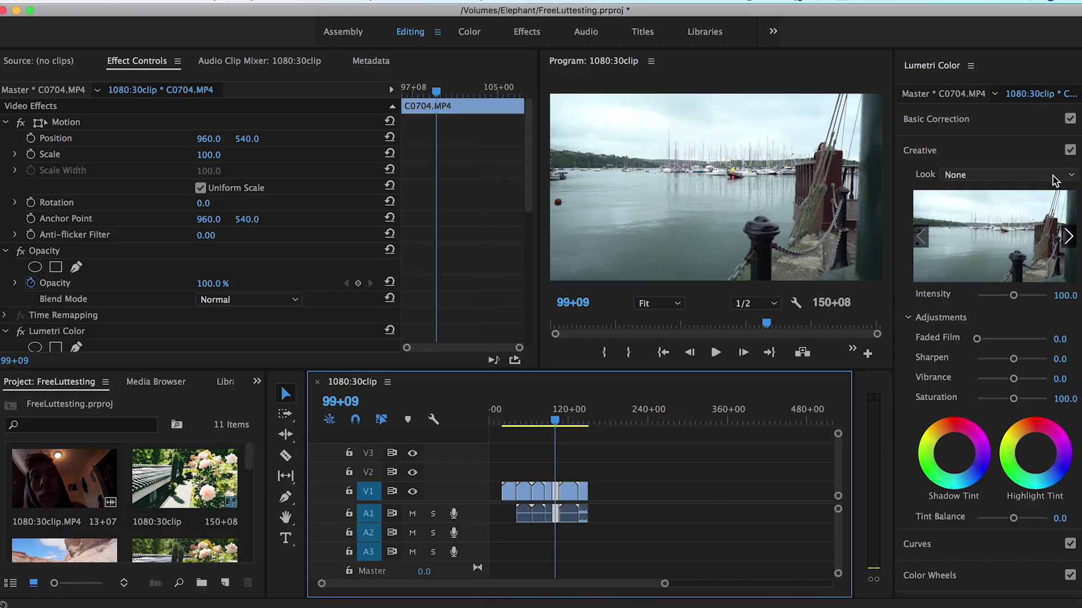
# - Apply the FGCineVibrant Creative look to the C0704 marina clip and play it back
pyautogui.click(1055, 180)
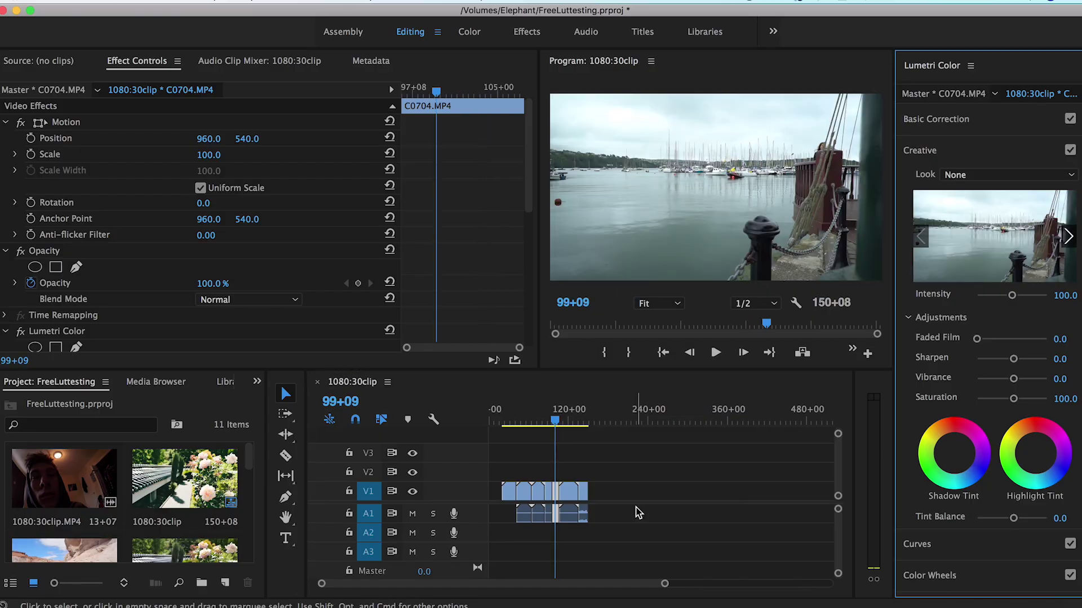
pyautogui.click(1054, 175)
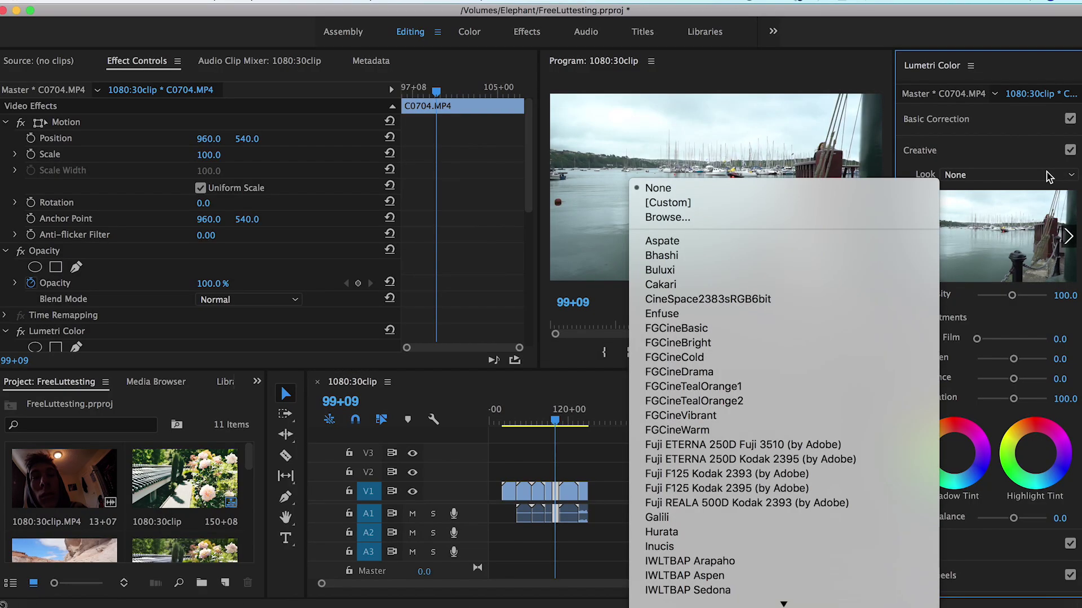
pyautogui.click(744, 418)
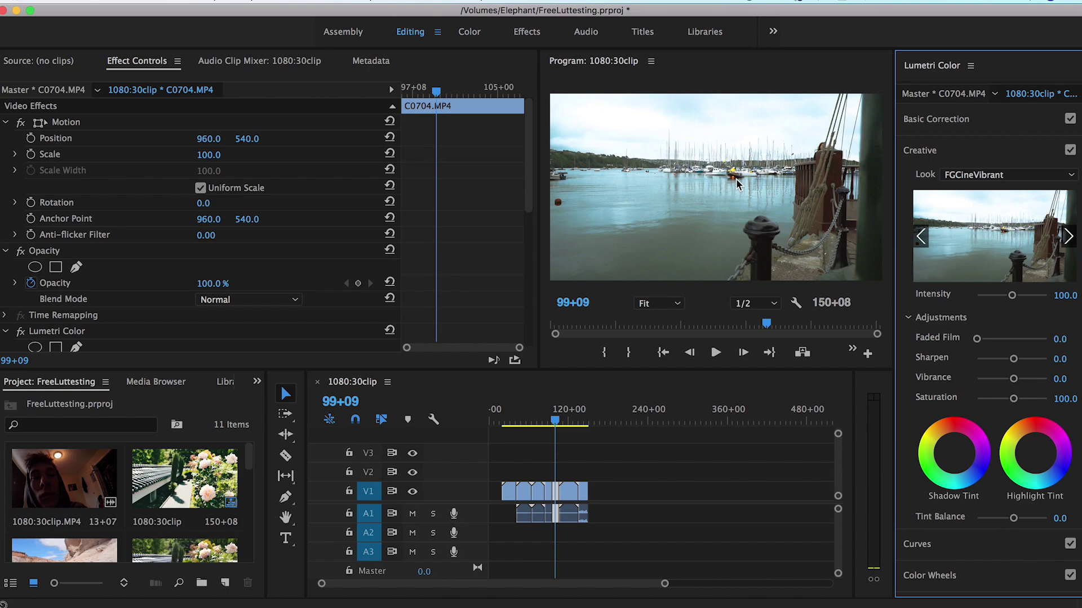
pyautogui.press('space')
# - Move to the GOPR6058 aerial cliff clip and apply the FGCineWarm look
pyautogui.click(571, 422)
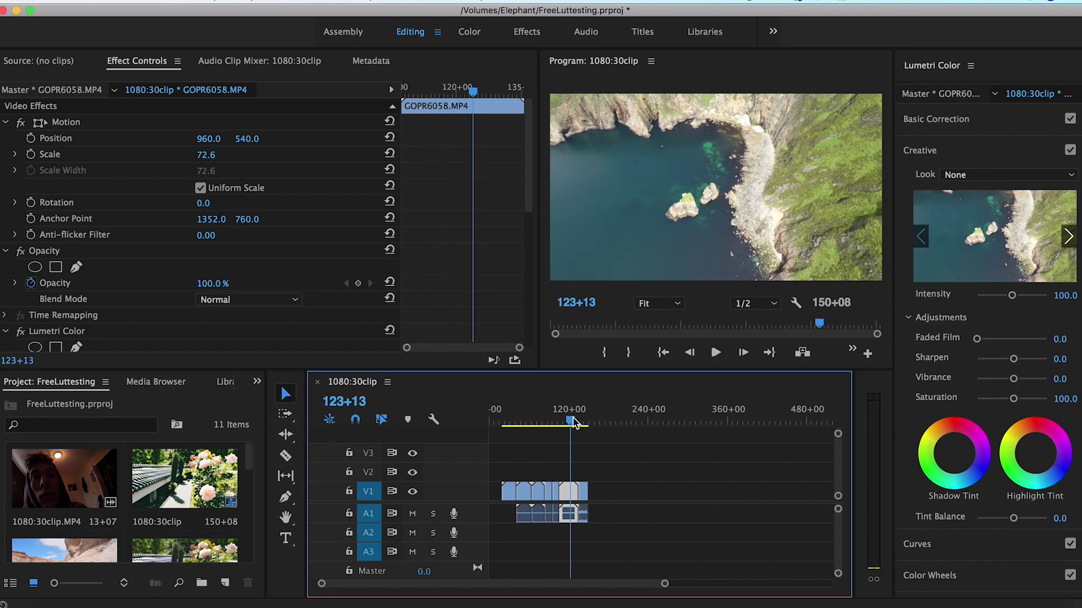
pyautogui.moveTo(572, 423); pyautogui.dragTo(571, 425)
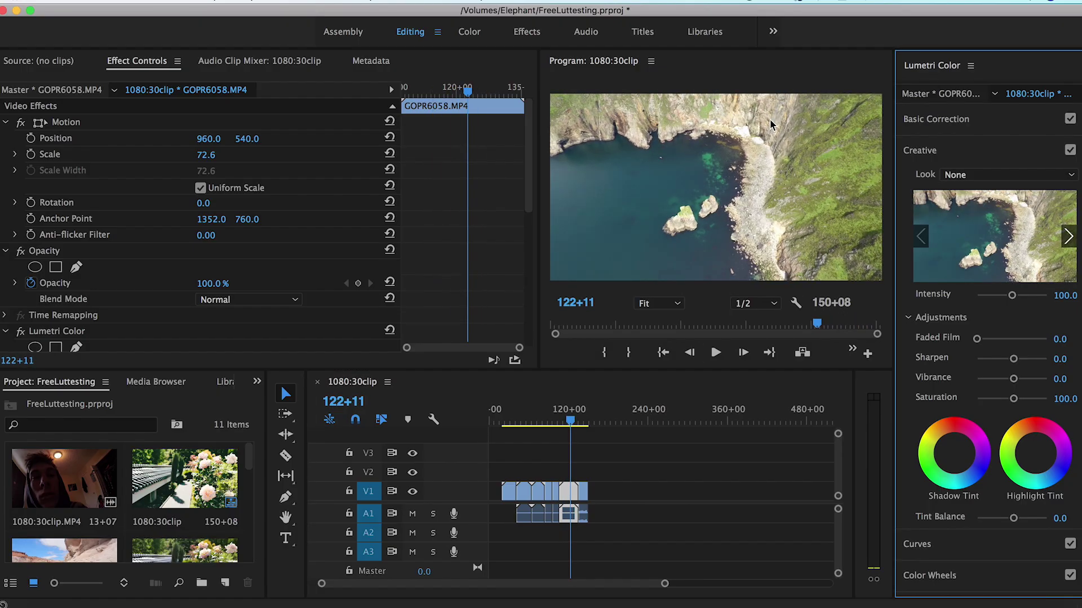
pyautogui.click(973, 179)
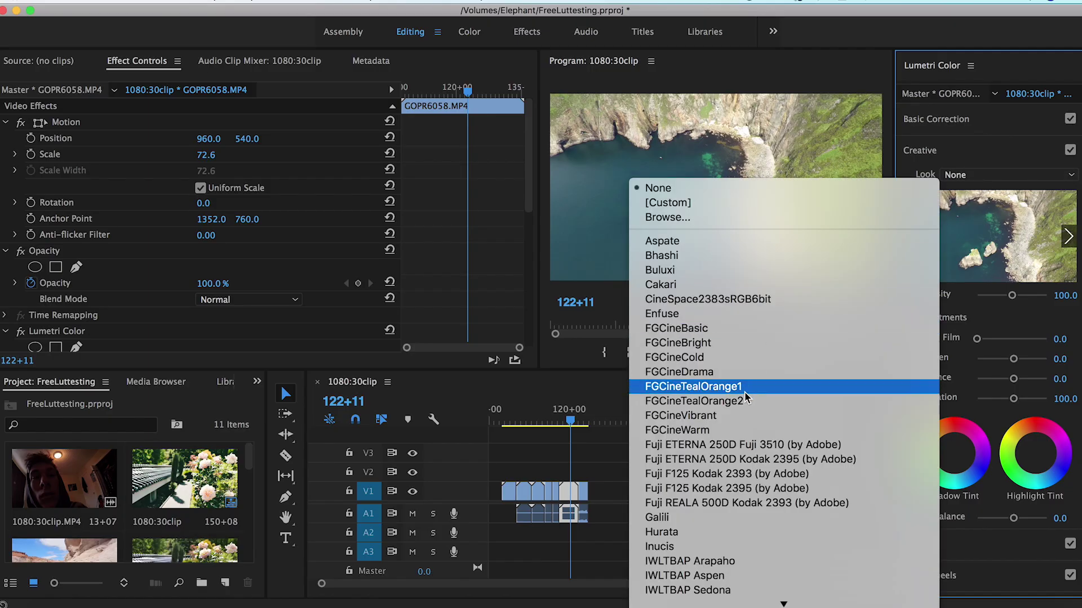
pyautogui.click(710, 429)
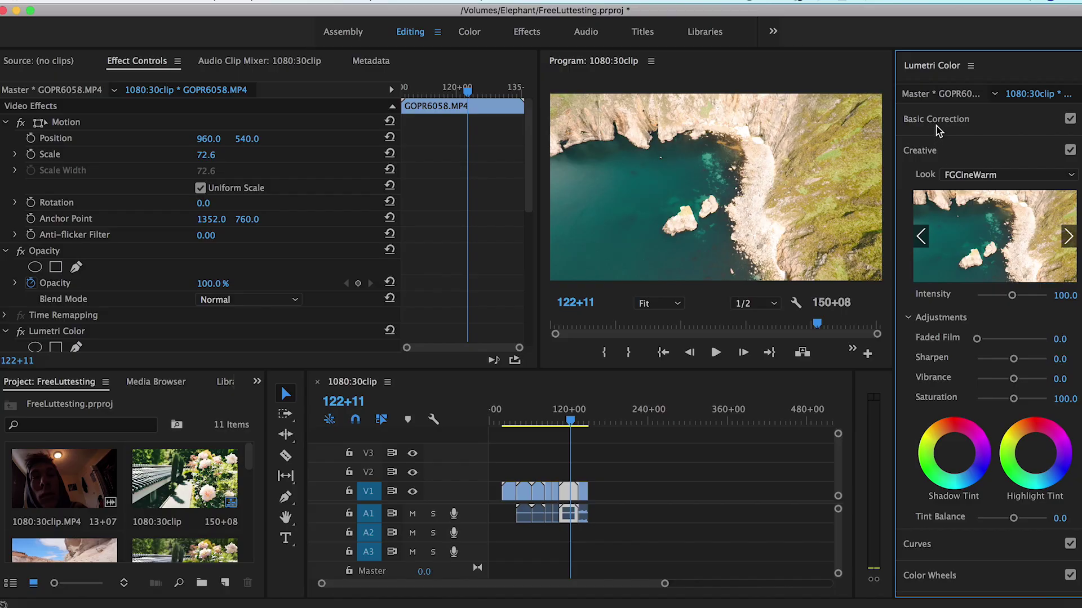
# - In Basic Correction, raise the cliff clip's Highlights slightly to 2.2, then review its end
pyautogui.click(936, 123)
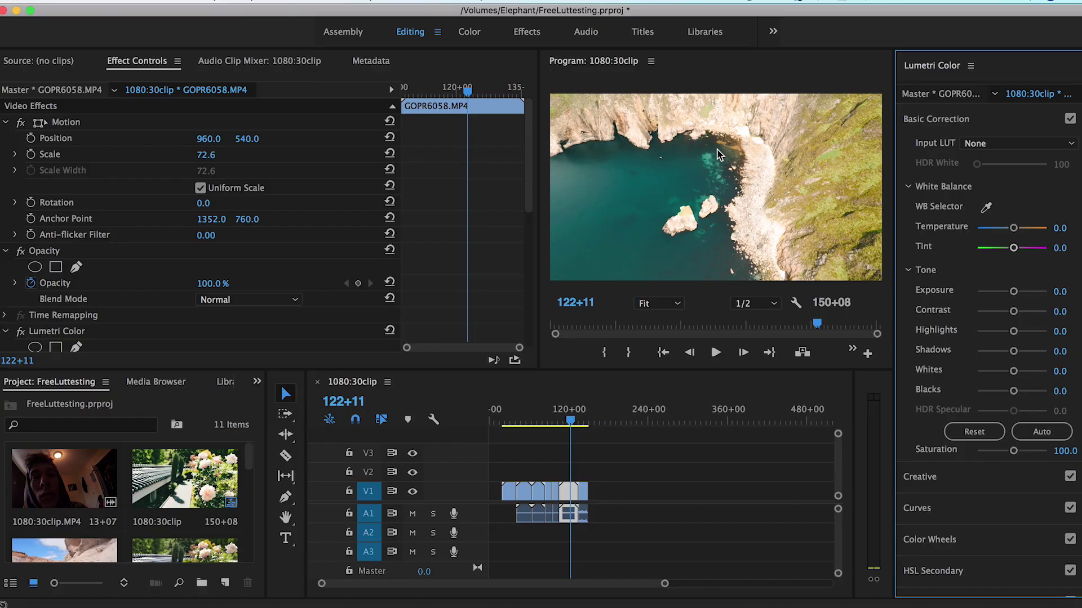
pyautogui.moveTo(1013, 331); pyautogui.dragTo(1008, 337)
pyautogui.click(580, 423)
pyautogui.moveTo(580, 422); pyautogui.dragTo(578, 422)
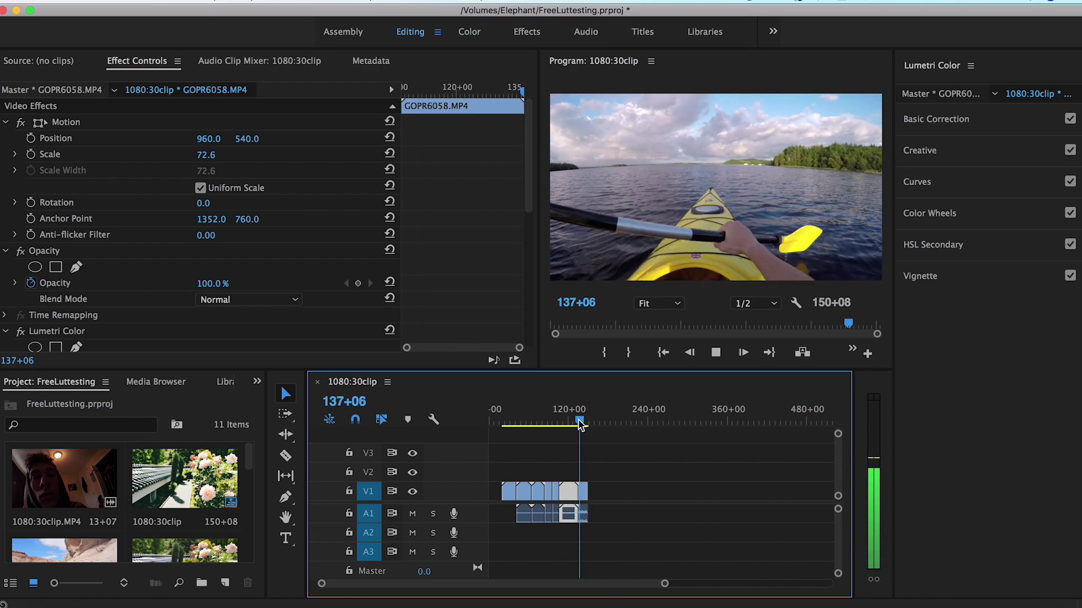
# - Apply the FGCineCold look to the GOPR6338 kayak clip in Lumetri Creative
pyautogui.click(927, 152)
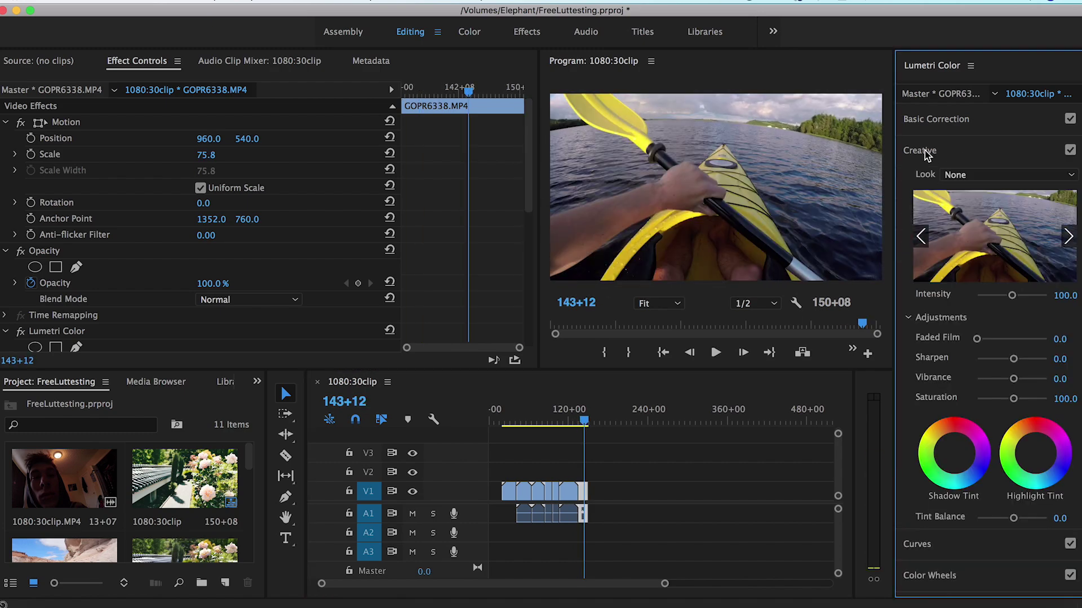
pyautogui.click(1005, 179)
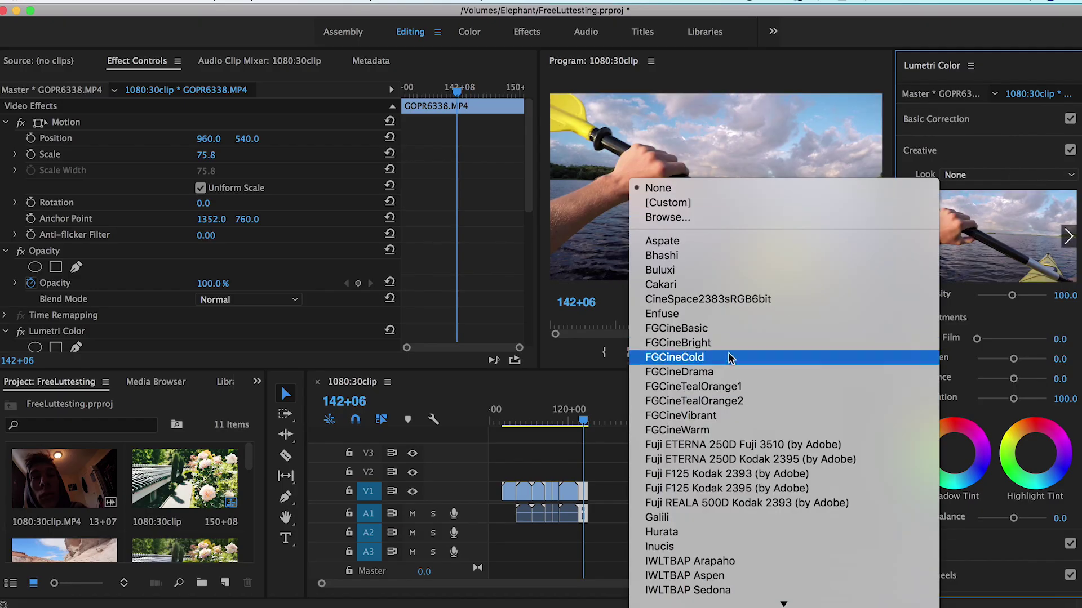
pyautogui.click(707, 357)
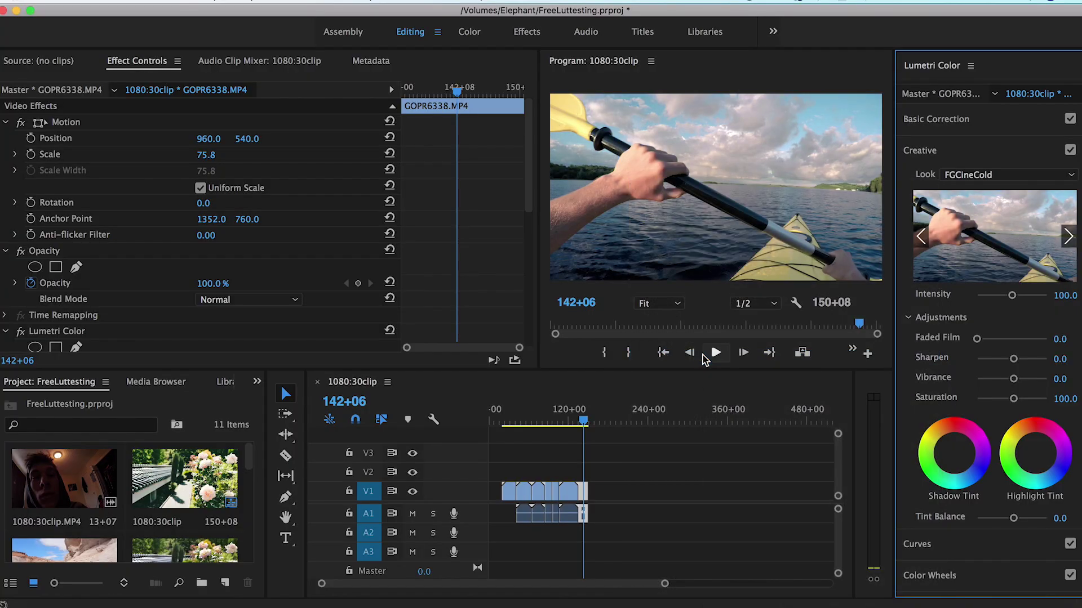
# - Play the kayak clip, then scrub back to the warm harbour clip
pyautogui.click(583, 427)
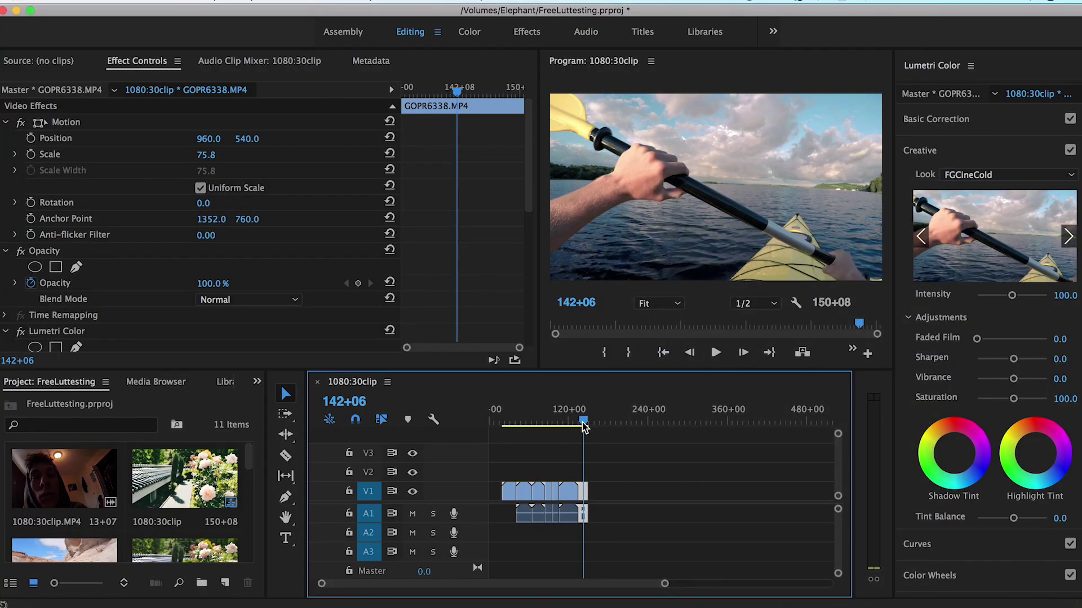
pyautogui.press('space')
pyautogui.press('space')
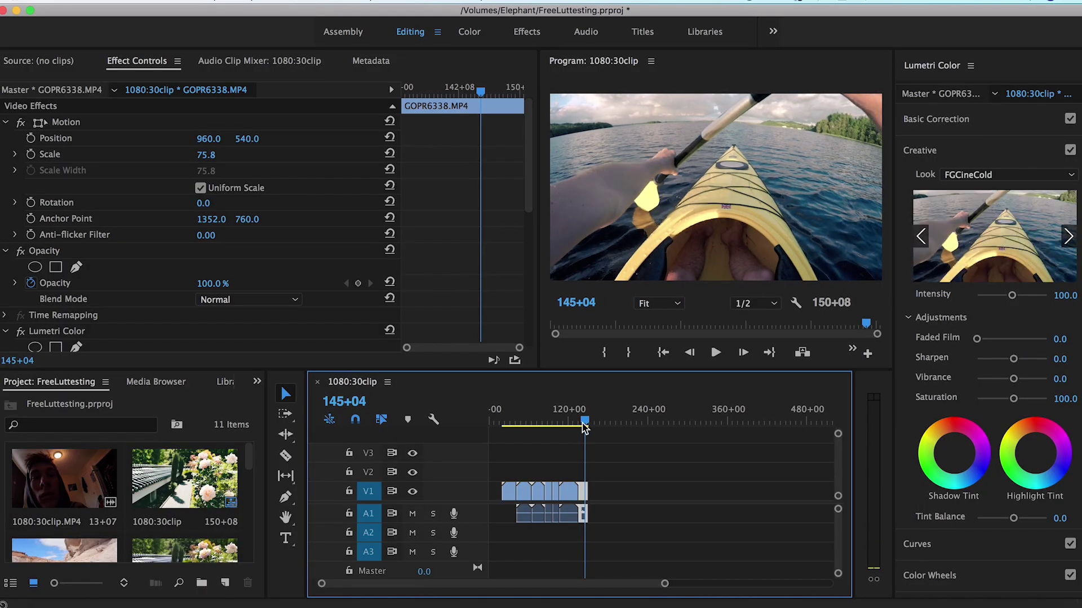
pyautogui.moveTo(582, 428); pyautogui.dragTo(585, 428)
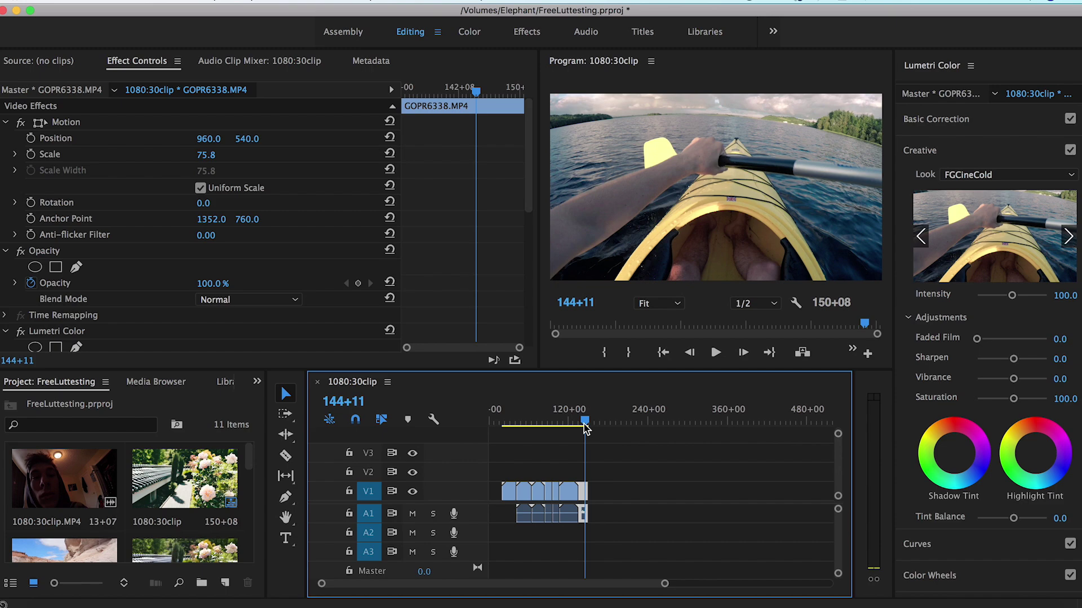
pyautogui.moveTo(585, 428); pyautogui.dragTo(540, 431)
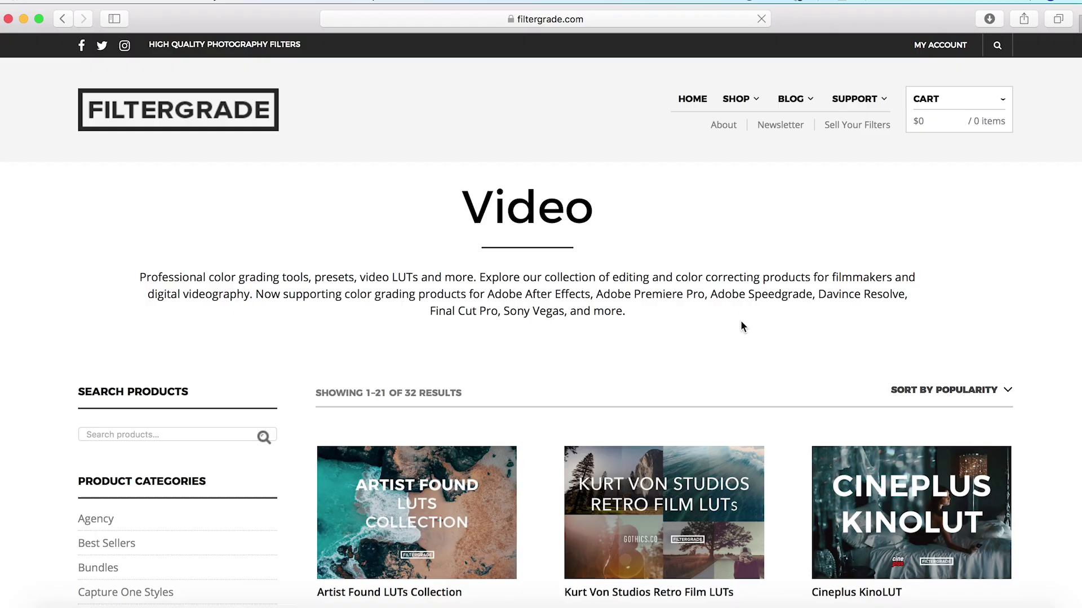
# - Go to page 2 of FilterGrade's Video products listing
pyautogui.scroll(-10, 740, 319)
pyautogui.scroll(-15, 741, 327)
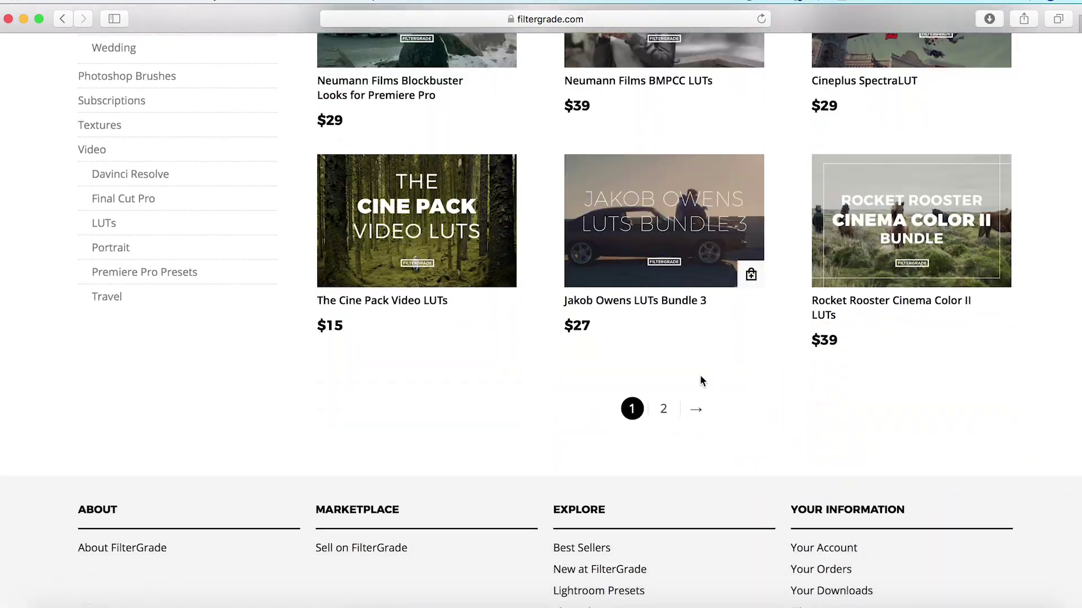
pyautogui.click(662, 410)
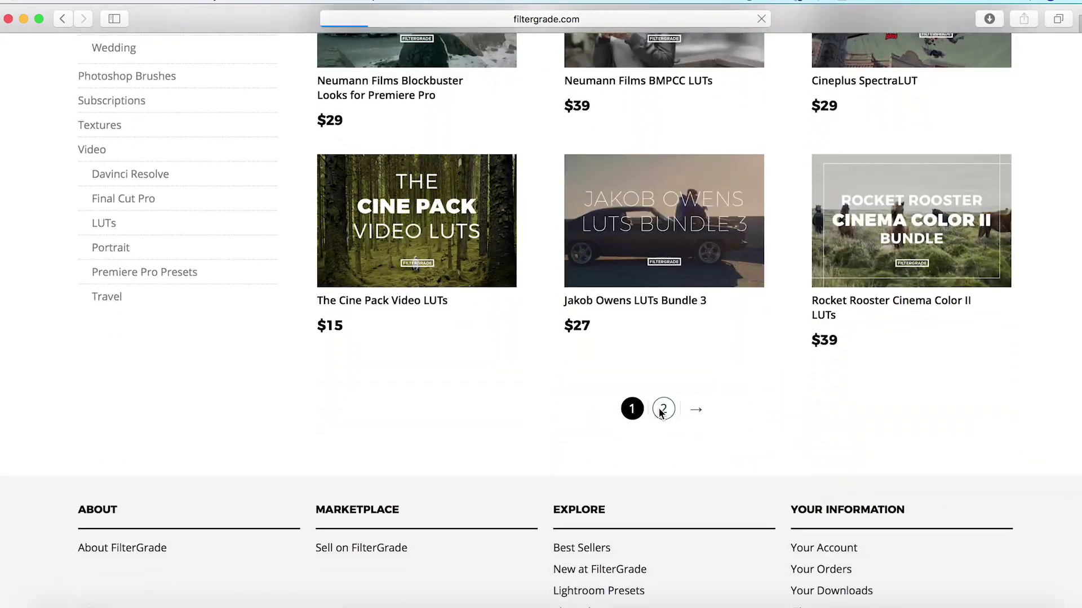
pyautogui.scroll(-8, 663, 414)
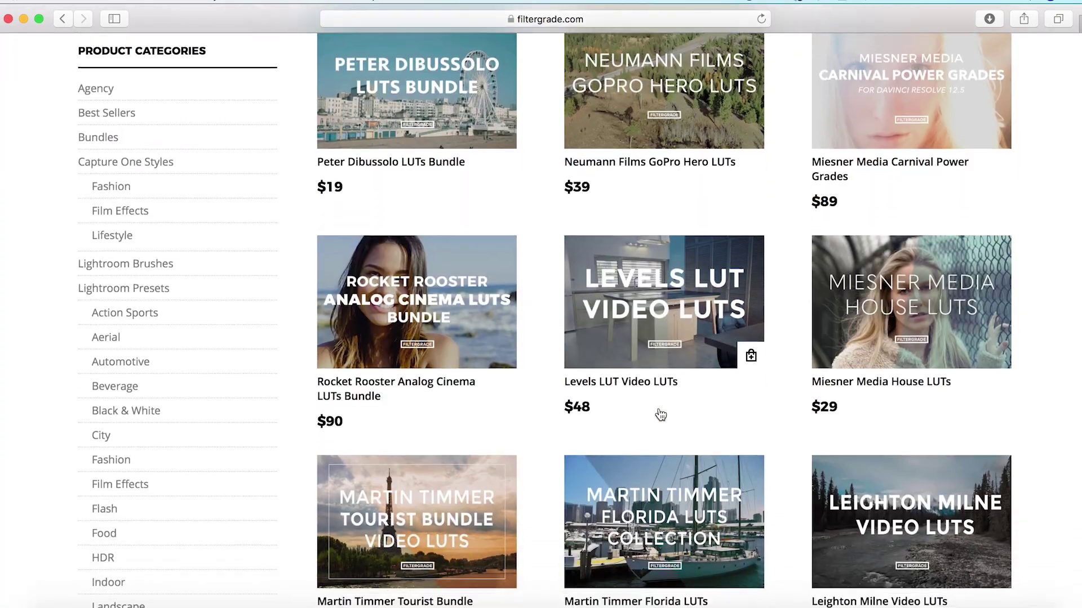